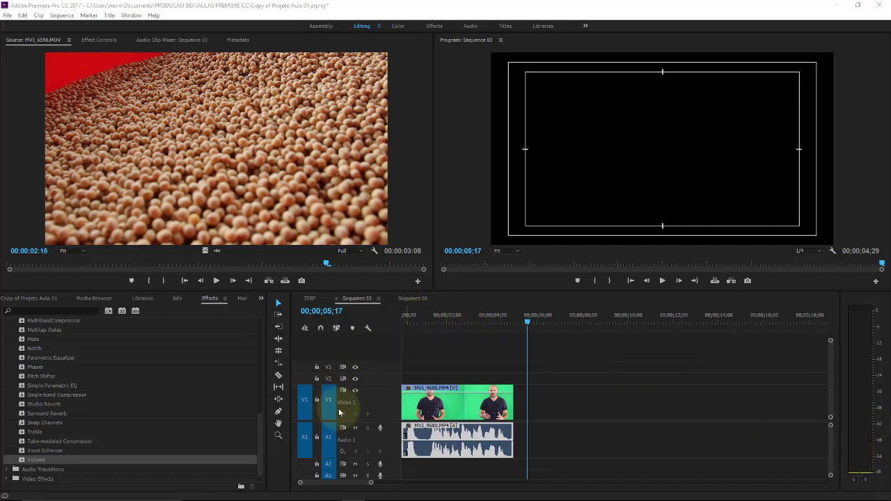
Step: Park the playhead at 00;00;00;18 on the green-screen clip and select the Treble audio effect
{"action": "left_click", "coordinate": [415, 315]}
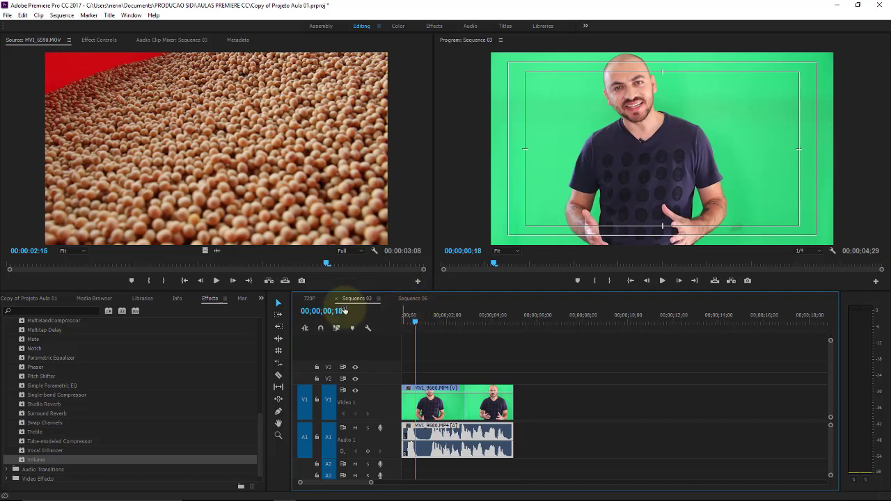
{"action": "left_click", "coordinate": [52, 433]}
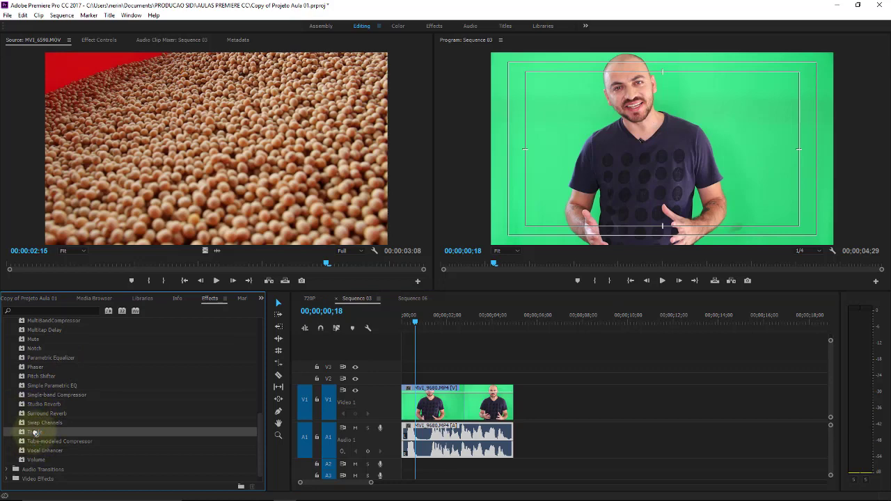
Step: Apply Treble to the A1 clip's audio and play it from near the start
{"action": "left_click_drag", "start_coordinate": [34, 432], "coordinate": [408, 437]}
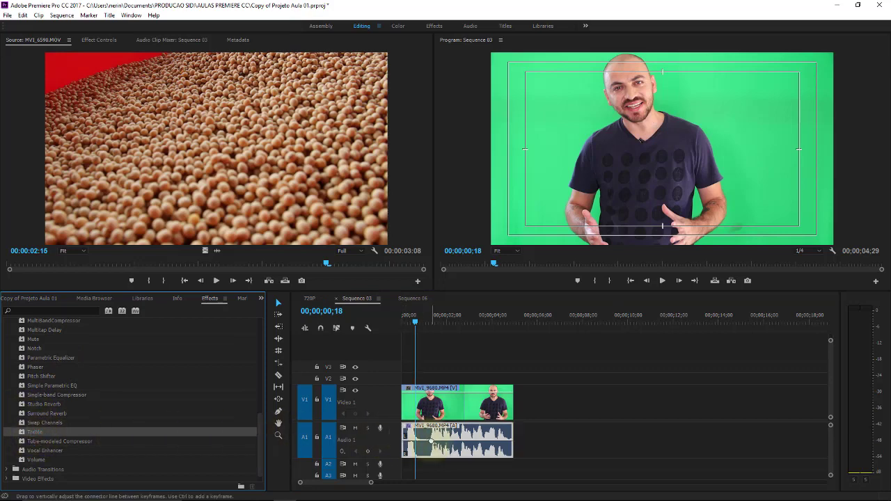
{"action": "left_click", "coordinate": [104, 40]}
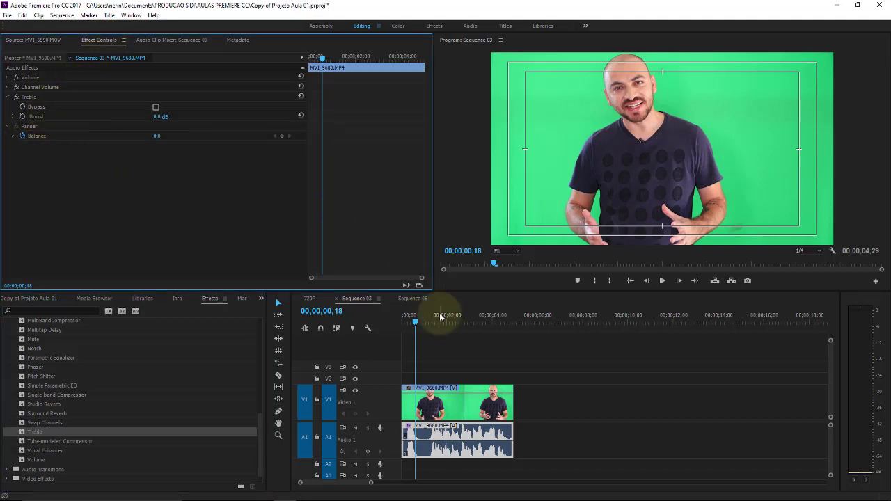
{"action": "left_click", "coordinate": [406, 321]}
{"action": "key", "text": "space"}
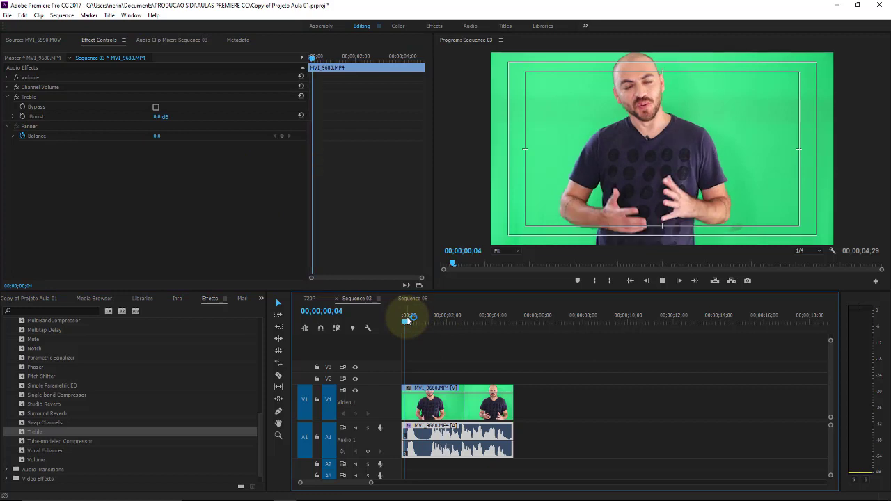
Step: Raise the Treble Boost to 24 dB and play the clip to hear the brighter audio
{"action": "left_click", "coordinate": [158, 116]}
{"action": "left_click_drag", "start_coordinate": [157, 117], "coordinate": [333, 105]}
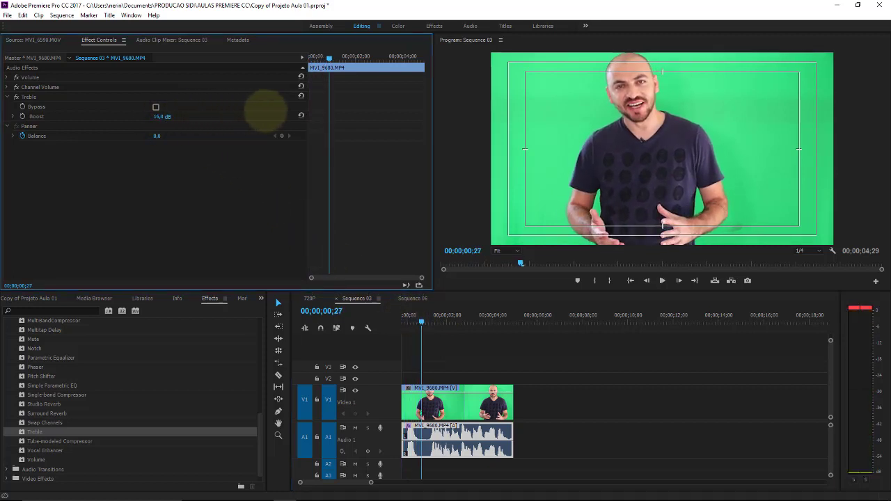
{"action": "left_click", "coordinate": [420, 321]}
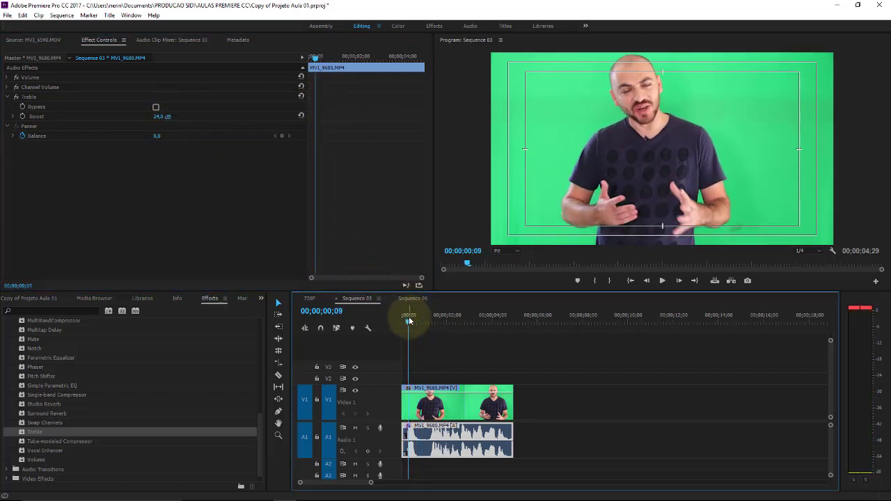
{"action": "key", "text": "space"}
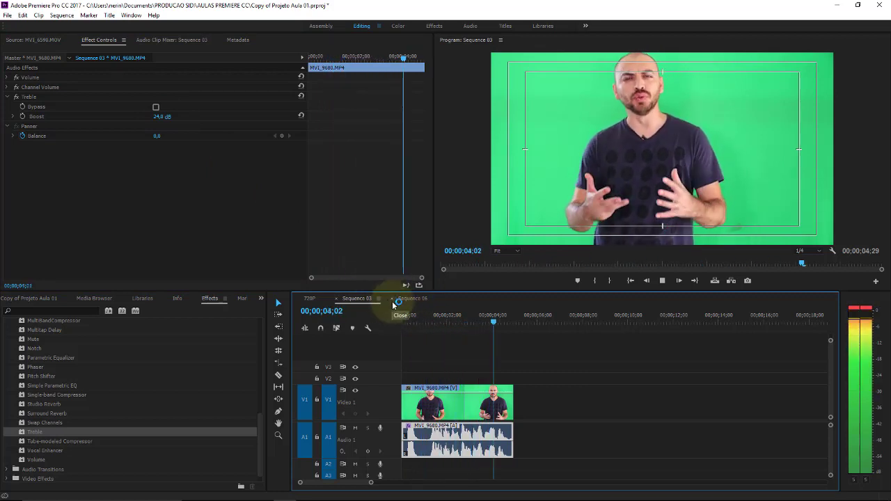
{"action": "left_click", "coordinate": [412, 315]}
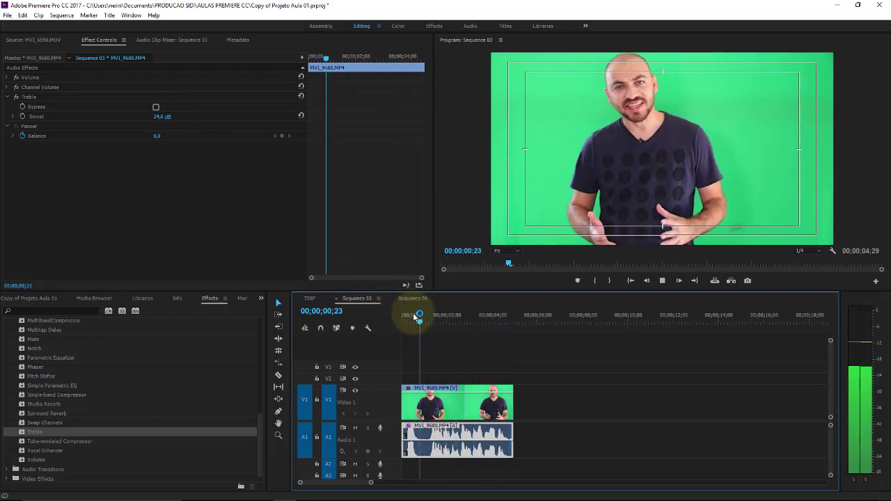
{"action": "left_click", "coordinate": [149, 120]}
{"action": "left_click", "coordinate": [29, 100]}
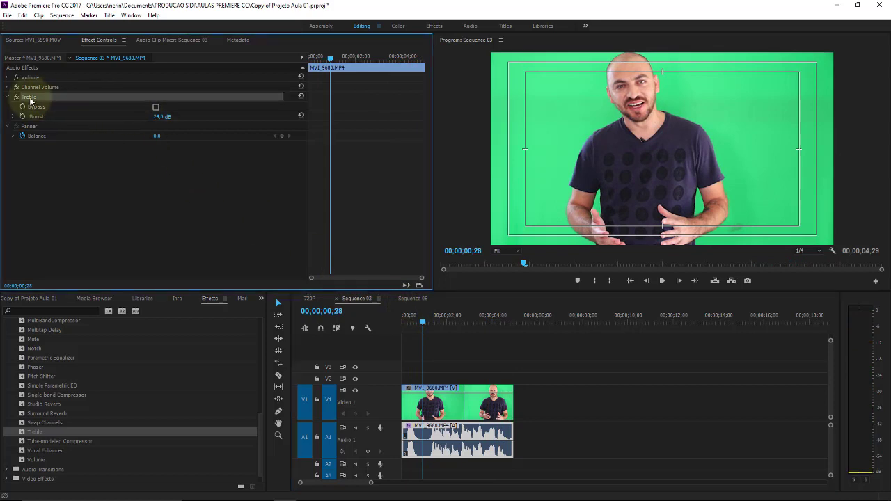
Step: Delete Treble, then apply Swap Channels to the A1 clip and delete it too
{"action": "key", "text": "Delete"}
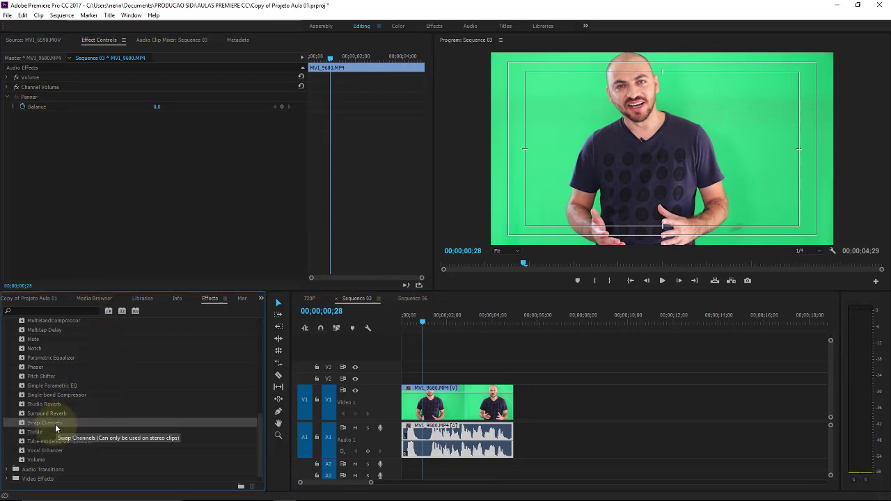
{"action": "left_click_drag", "start_coordinate": [62, 423], "coordinate": [433, 437]}
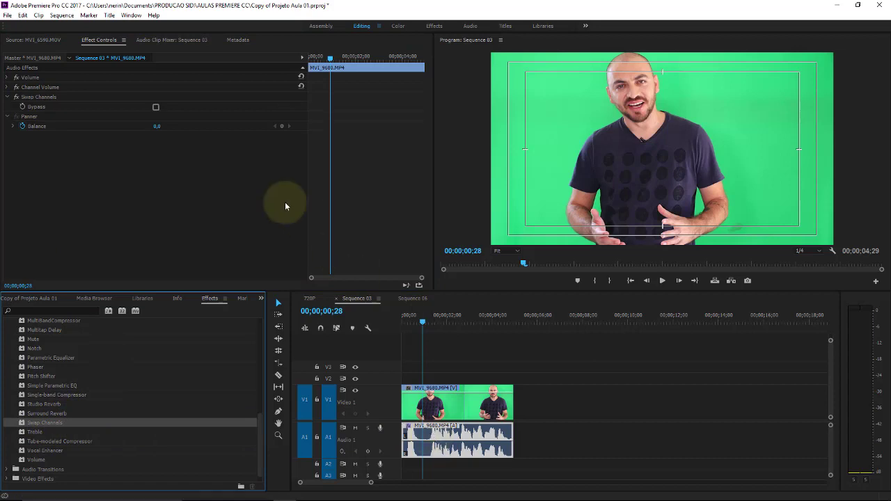
{"action": "left_click", "coordinate": [46, 98]}
{"action": "key", "text": "Delete"}
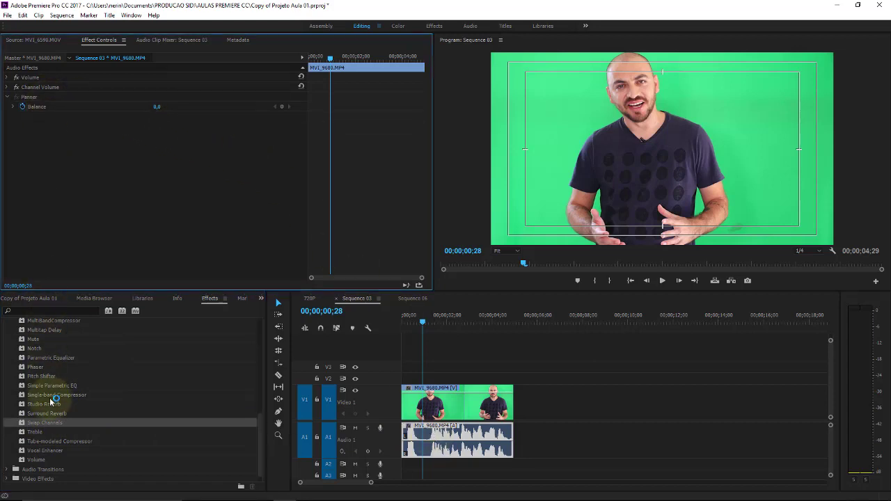
{"action": "left_click", "coordinate": [54, 414]}
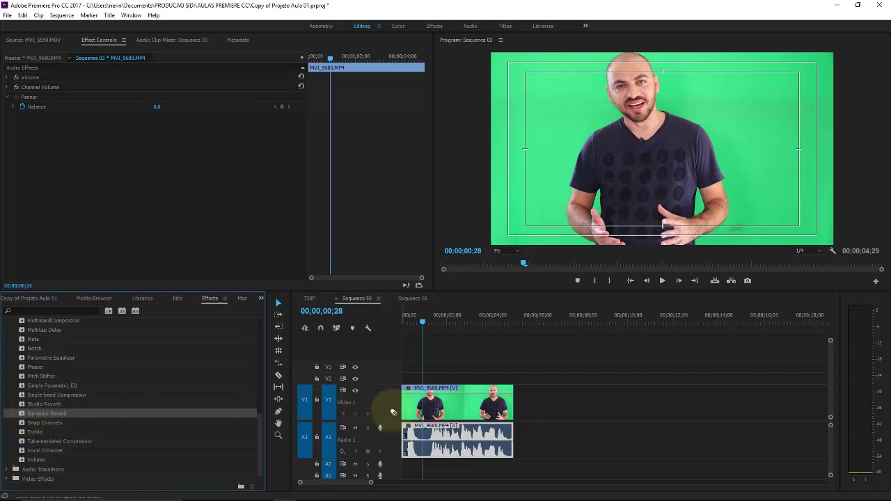
Step: Add Surround Reverb to the A1 clip and open its editor on the All Mixed Up preset
{"action": "left_click_drag", "start_coordinate": [31, 418], "coordinate": [461, 438]}
{"action": "left_click", "coordinate": [180, 116]}
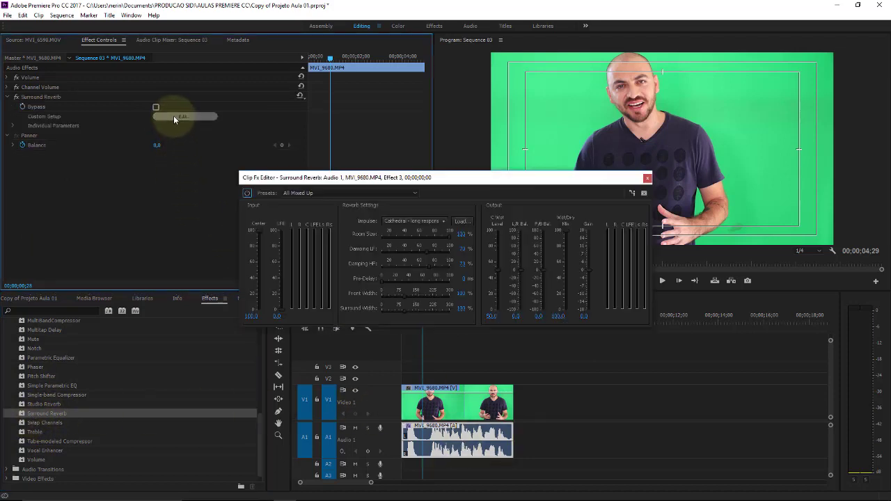
{"action": "left_click_drag", "start_coordinate": [483, 177], "coordinate": [279, 179]}
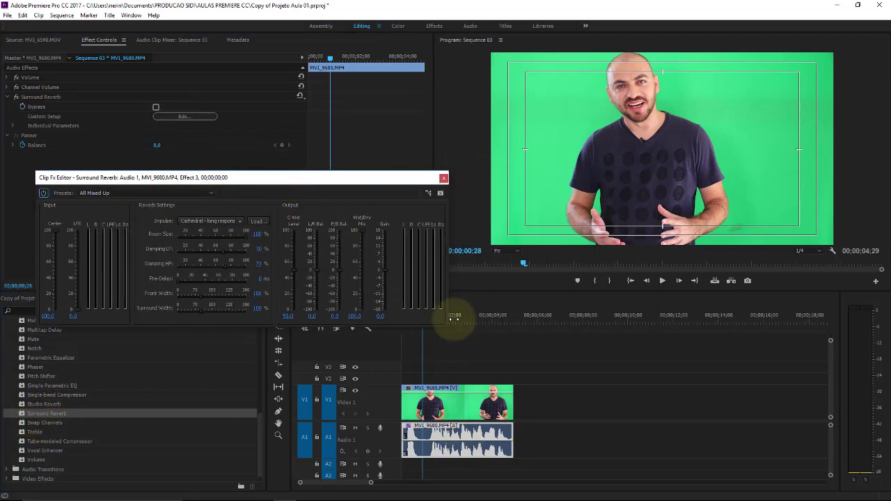
{"action": "left_click_drag", "start_coordinate": [453, 314], "coordinate": [414, 314]}
{"action": "left_click_drag", "start_coordinate": [381, 182], "coordinate": [368, 140]}
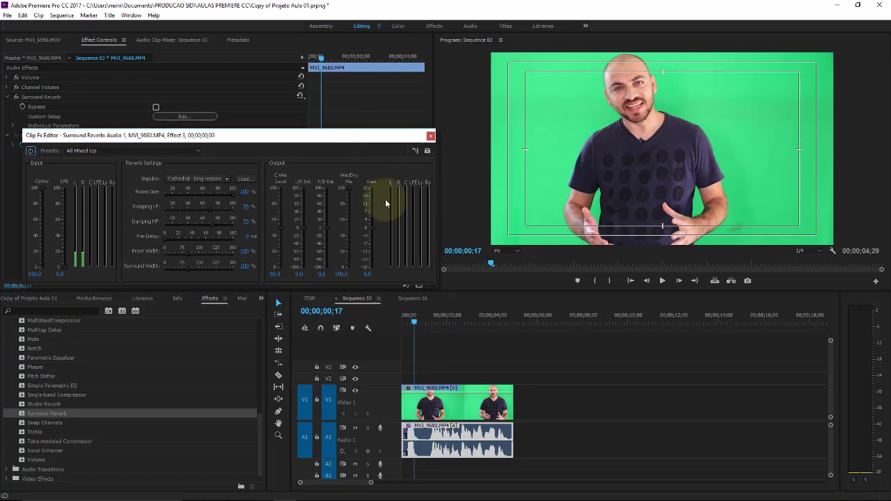
{"action": "left_click", "coordinate": [413, 323]}
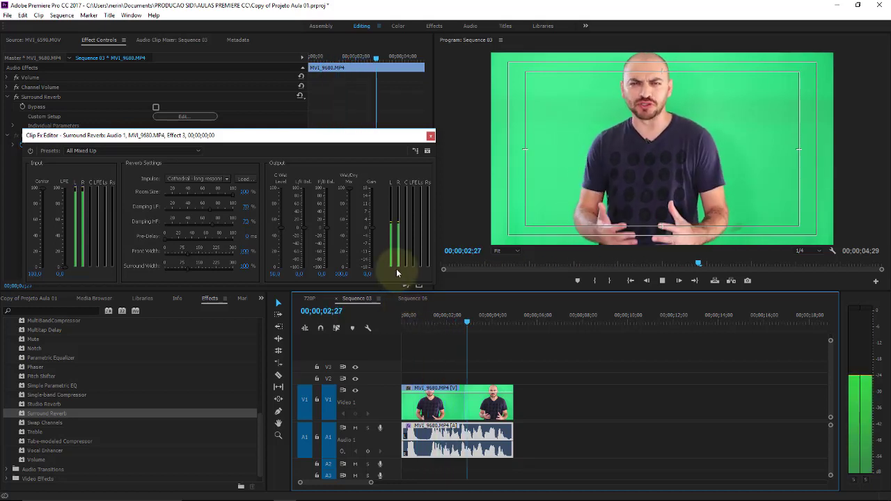
Step: Audition the Auditorium and Center Stage reverb presets, playing the clip from the start each time
{"action": "left_click", "coordinate": [179, 152]}
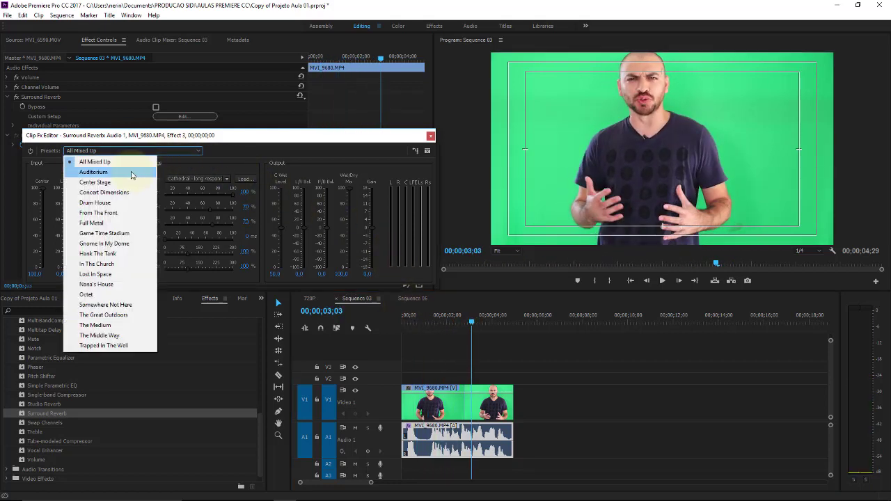
{"action": "left_click", "coordinate": [93, 172]}
{"action": "left_click", "coordinate": [391, 318]}
{"action": "key", "text": "space"}
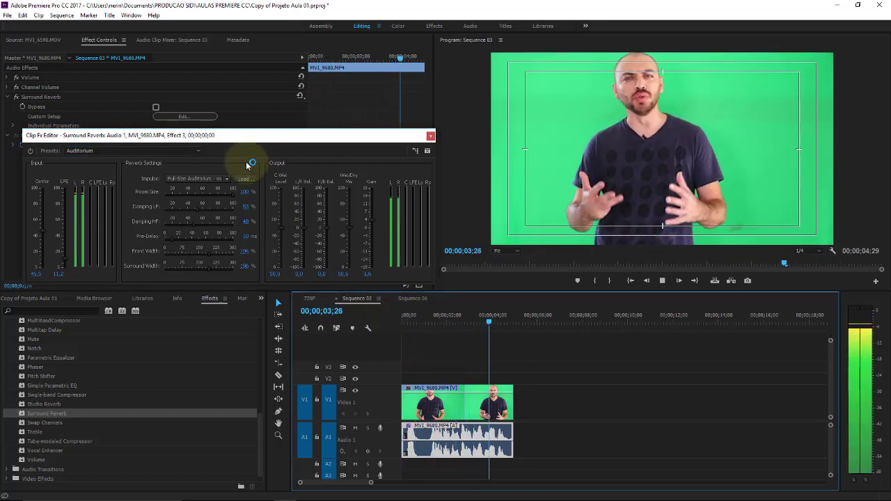
{"action": "key", "text": "space"}
{"action": "left_click_drag", "start_coordinate": [230, 138], "coordinate": [237, 145]}
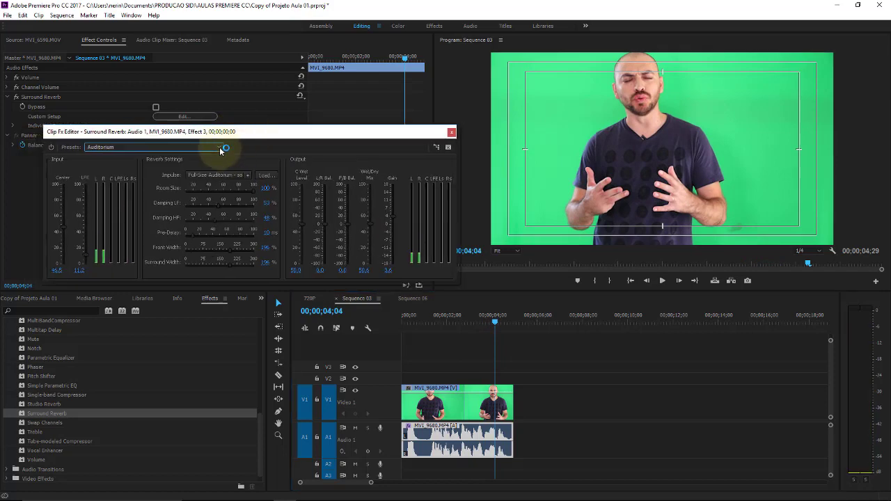
{"action": "left_click", "coordinate": [220, 150]}
{"action": "left_click", "coordinate": [104, 182]}
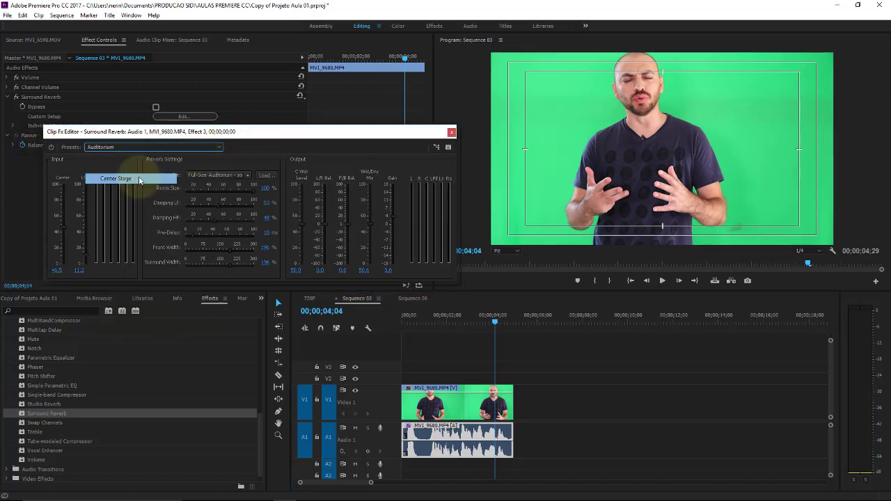
{"action": "left_click", "coordinate": [410, 313]}
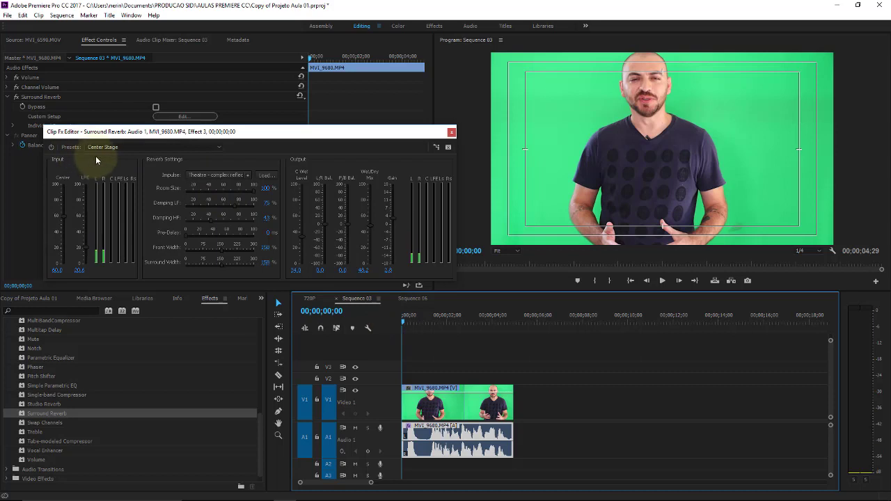
{"action": "key", "text": "space"}
Step: Audition the Concert Dimensions preset, then switch to Drum House and play it
{"action": "left_click", "coordinate": [207, 148]}
{"action": "left_click", "coordinate": [169, 189]}
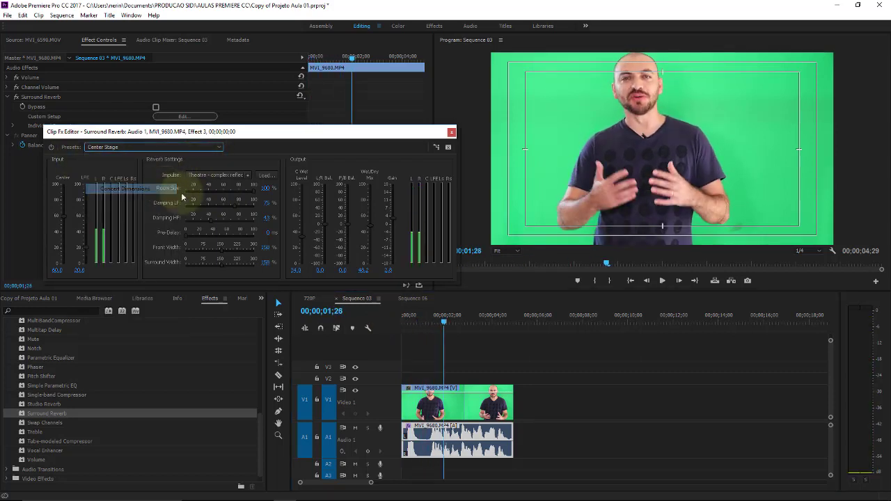
{"action": "left_click", "coordinate": [394, 318]}
{"action": "key", "text": "space"}
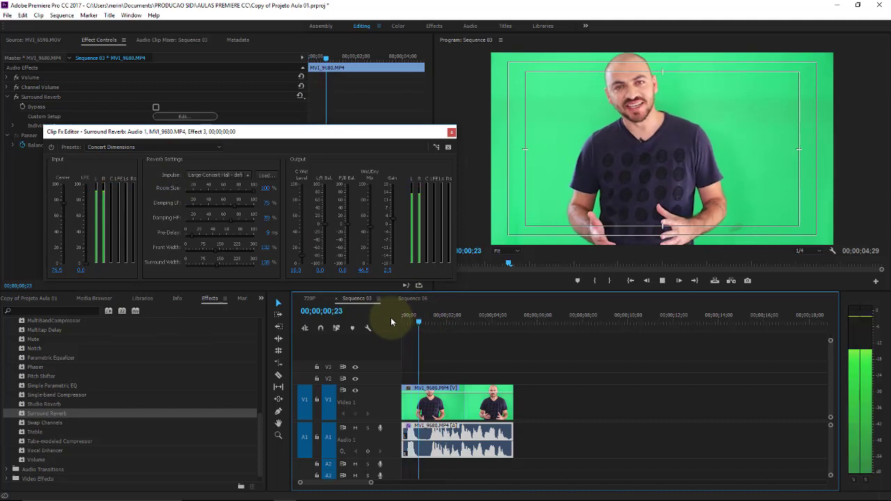
{"action": "key", "text": "space"}
{"action": "left_click", "coordinate": [209, 147]}
{"action": "left_click", "coordinate": [132, 199]}
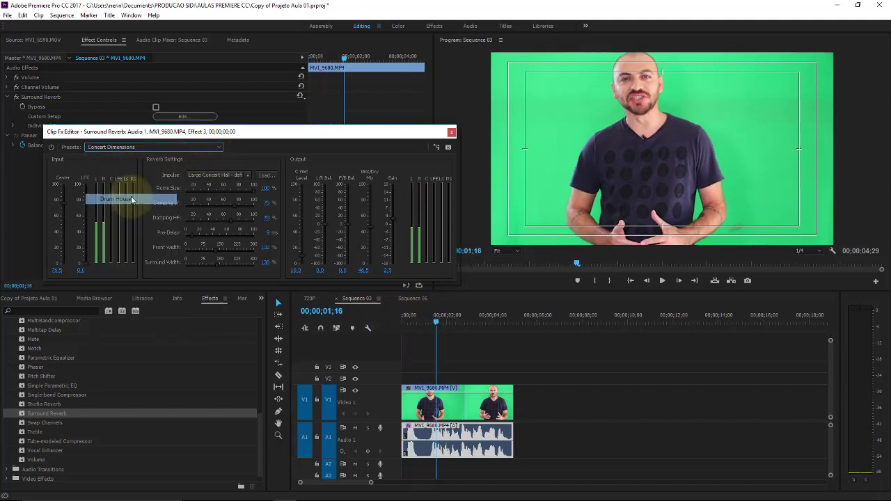
{"action": "left_click", "coordinate": [405, 316]}
{"action": "key", "text": "space"}
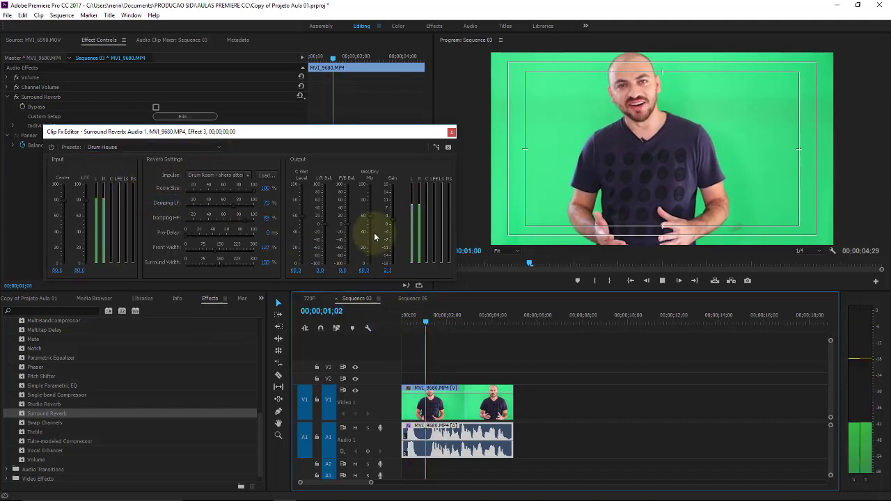
Step: Tweak Drum House: output gain -5.2, front-to-back balance 51.8, lower LFE input, then play
{"action": "left_click_drag", "start_coordinate": [392, 225], "coordinate": [399, 242]}
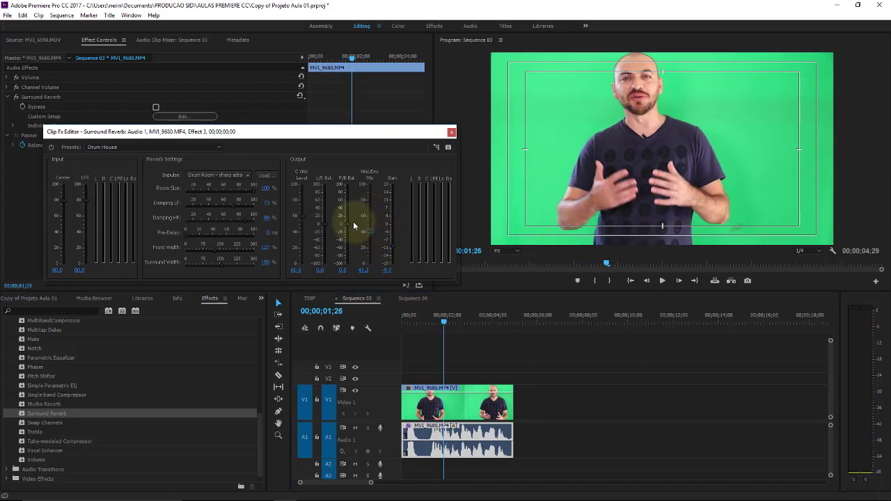
{"action": "left_click_drag", "start_coordinate": [347, 221], "coordinate": [346, 202]}
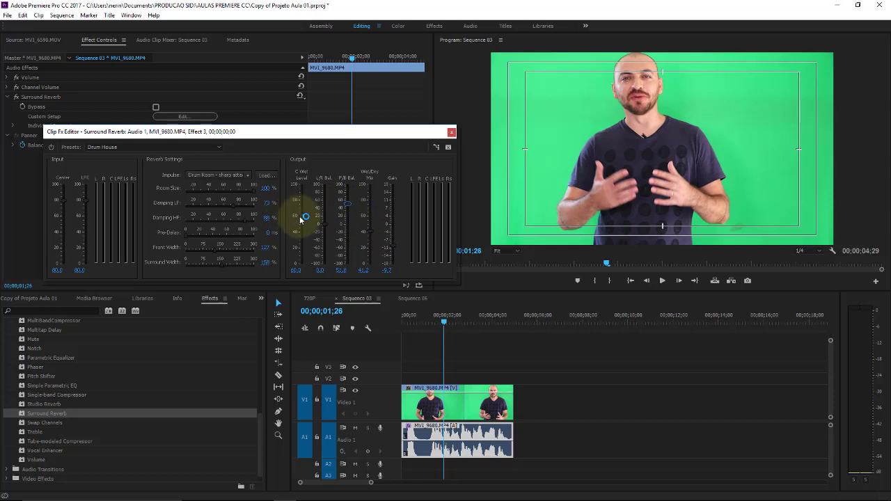
{"action": "key", "text": "space"}
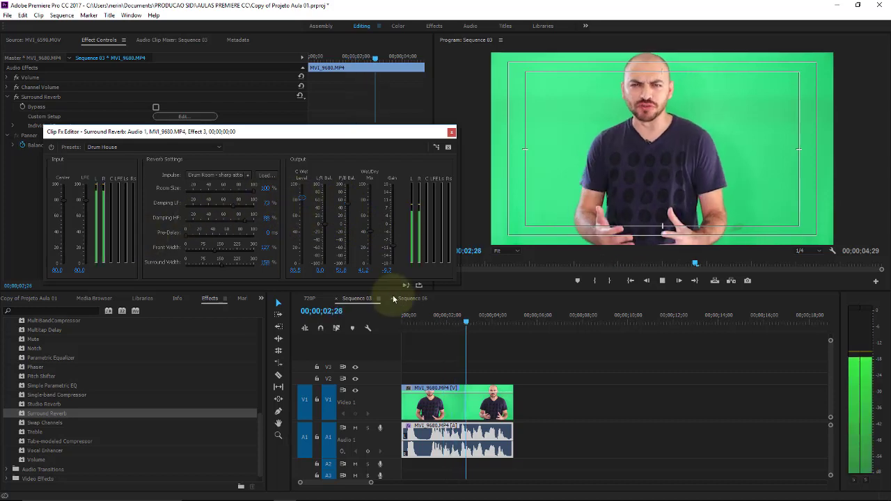
{"action": "left_click", "coordinate": [411, 321]}
{"action": "key", "text": "space"}
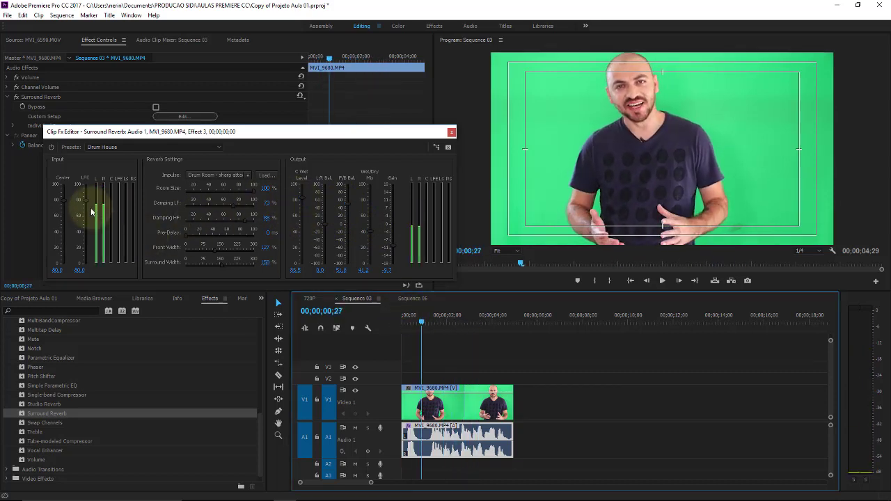
{"action": "left_click_drag", "start_coordinate": [88, 203], "coordinate": [90, 222]}
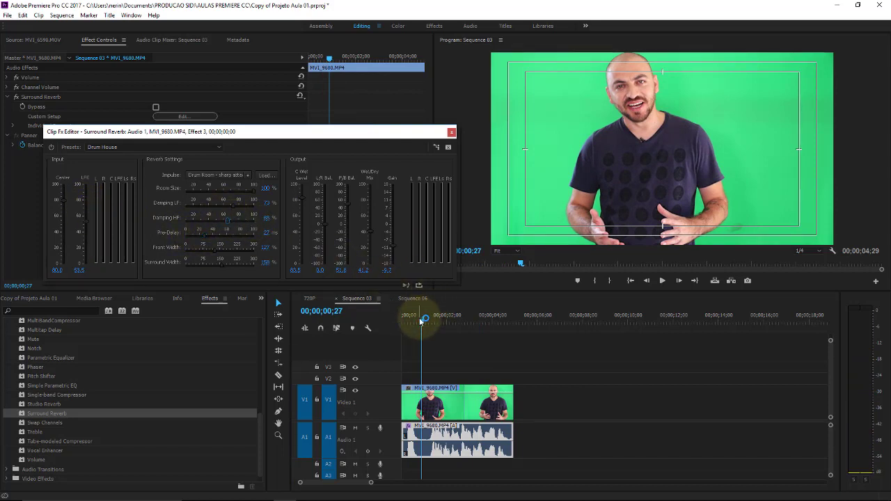
{"action": "key", "text": "space"}
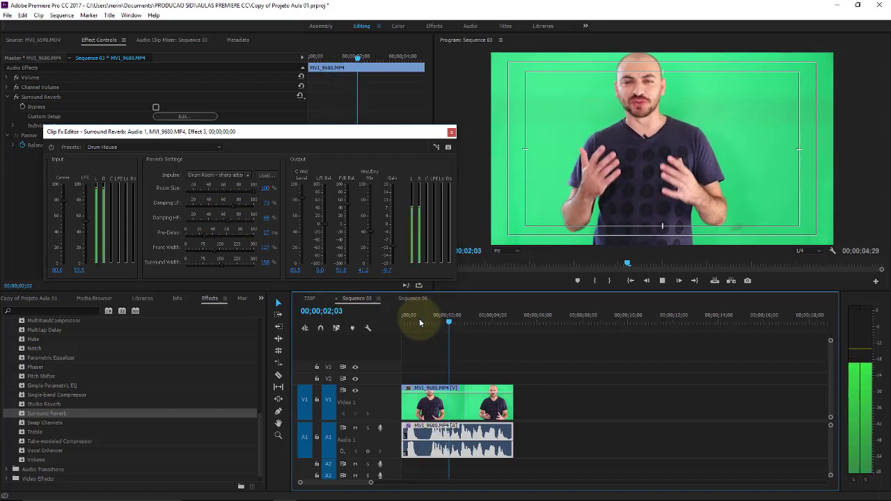
Step: Audition the From The Front and Full Metal reverb presets with playback from the start
{"action": "left_click", "coordinate": [215, 146]}
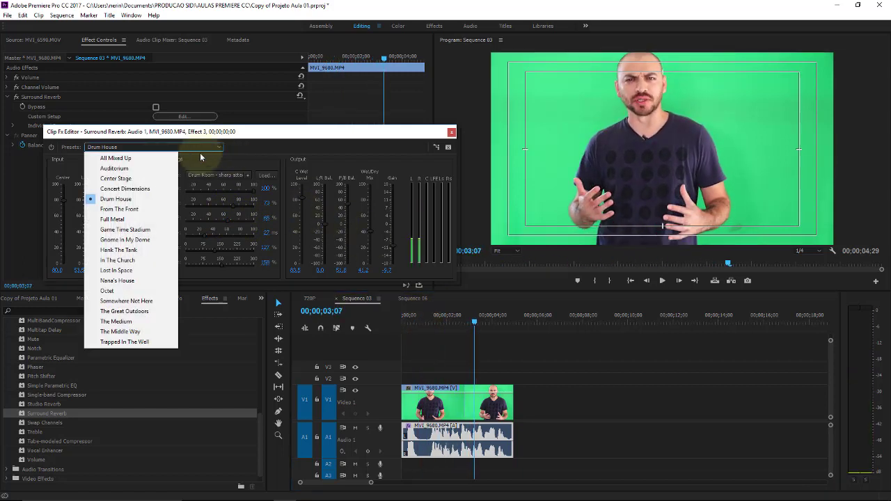
{"action": "left_click", "coordinate": [142, 209]}
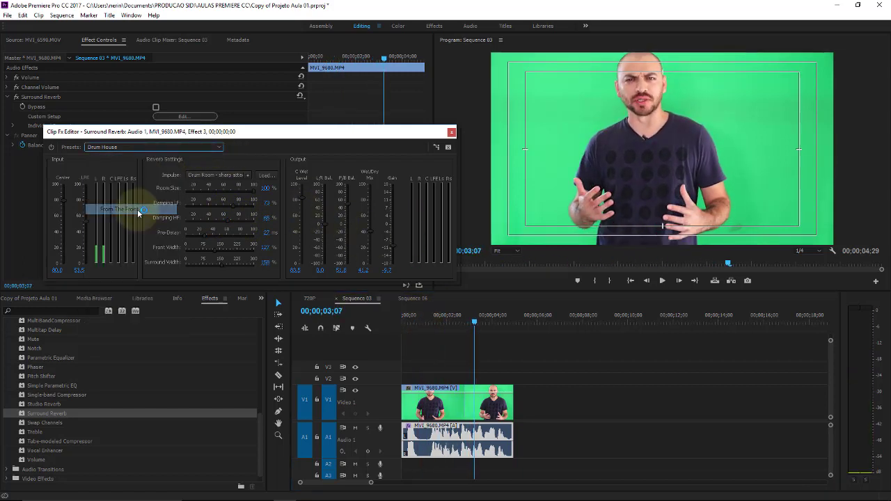
{"action": "left_click", "coordinate": [415, 315]}
{"action": "key", "text": "space"}
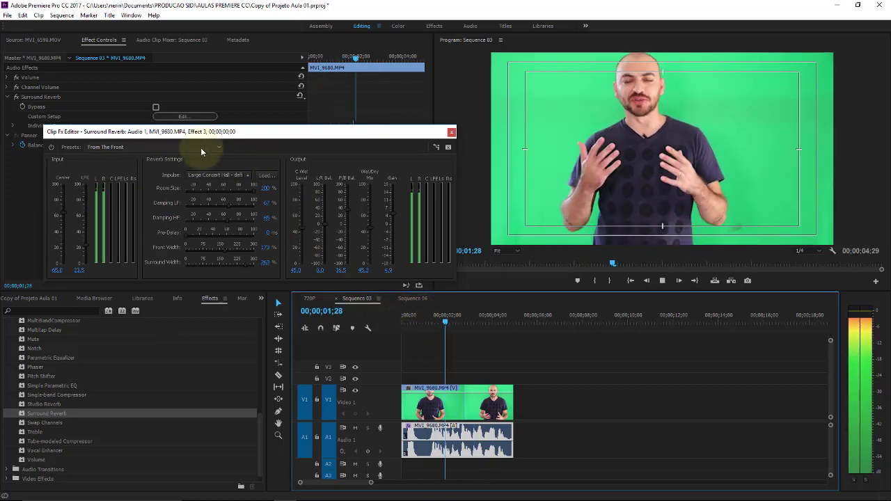
{"action": "left_click", "coordinate": [201, 147]}
{"action": "left_click", "coordinate": [153, 217]}
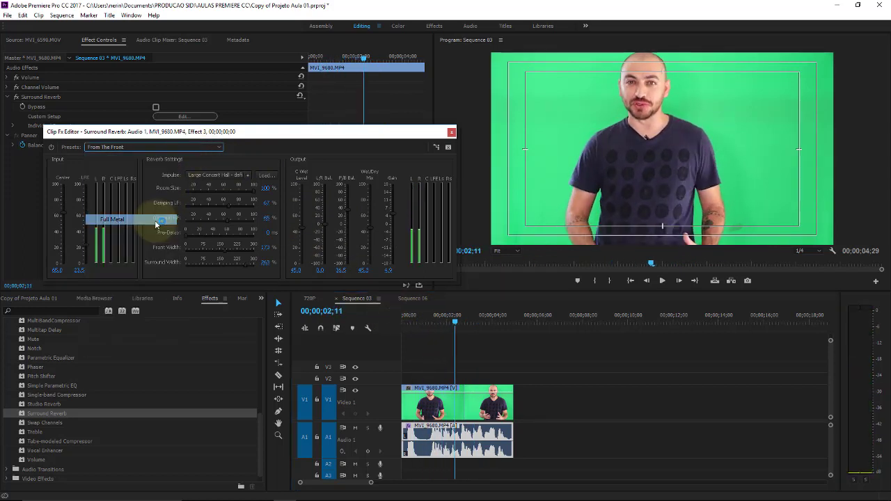
{"action": "left_click", "coordinate": [404, 326]}
{"action": "key", "text": "space"}
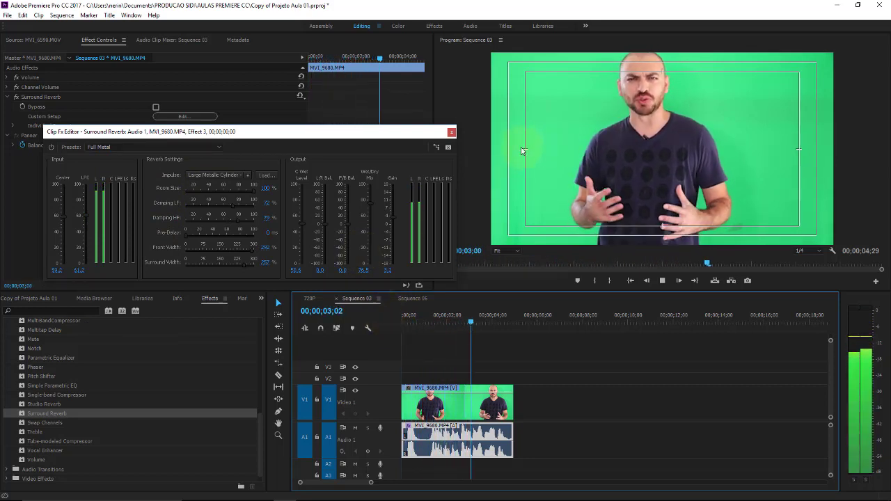
Step: Audition the Game Time Stadium and In The Church reverb presets with playback
{"action": "left_click", "coordinate": [176, 148]}
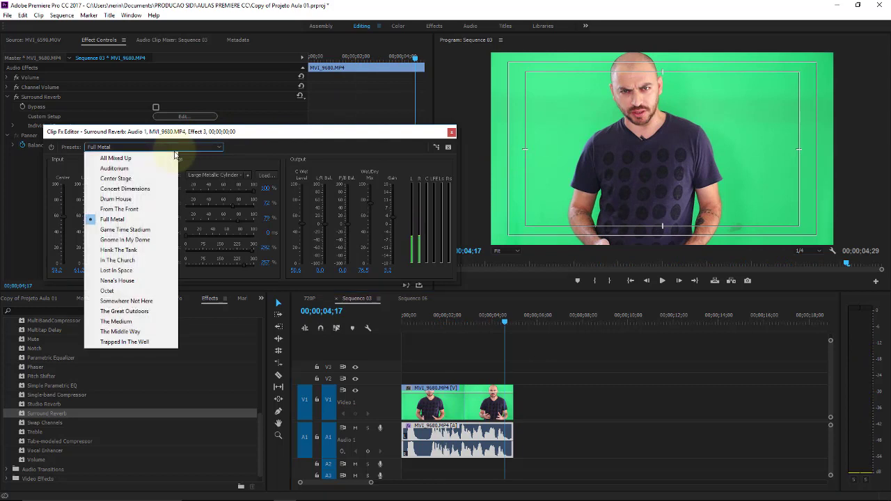
{"action": "left_click", "coordinate": [164, 231]}
{"action": "left_click", "coordinate": [408, 321]}
{"action": "key", "text": "space"}
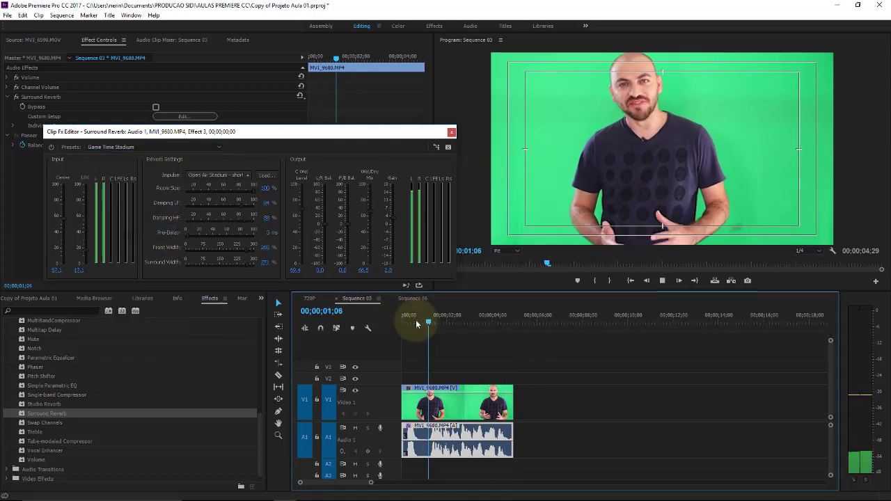
{"action": "left_click", "coordinate": [175, 147]}
{"action": "left_click", "coordinate": [139, 261]}
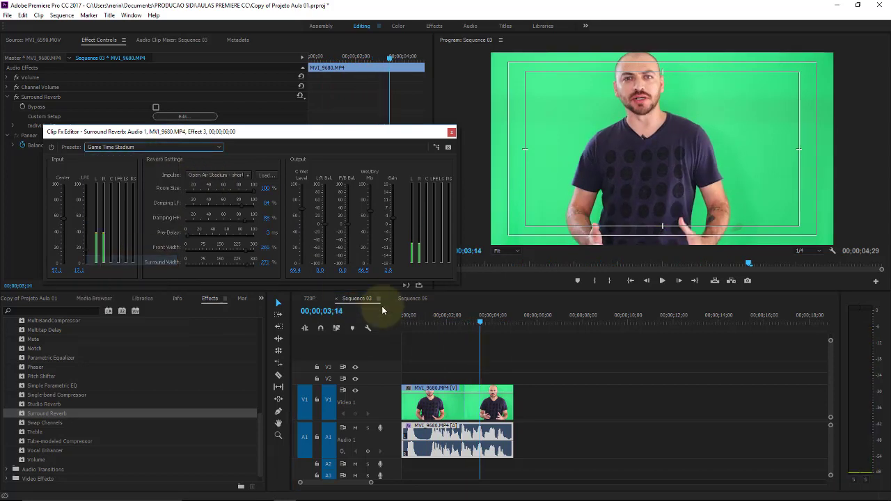
{"action": "left_click", "coordinate": [422, 321]}
{"action": "key", "text": "space"}
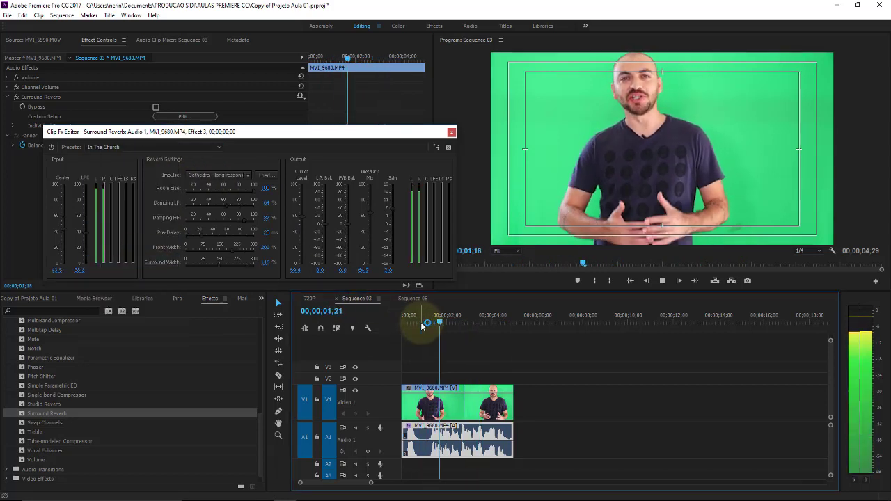
Step: Close the Surround Reverb editor and delete Surround Reverb from the clip
{"action": "left_click", "coordinate": [452, 134]}
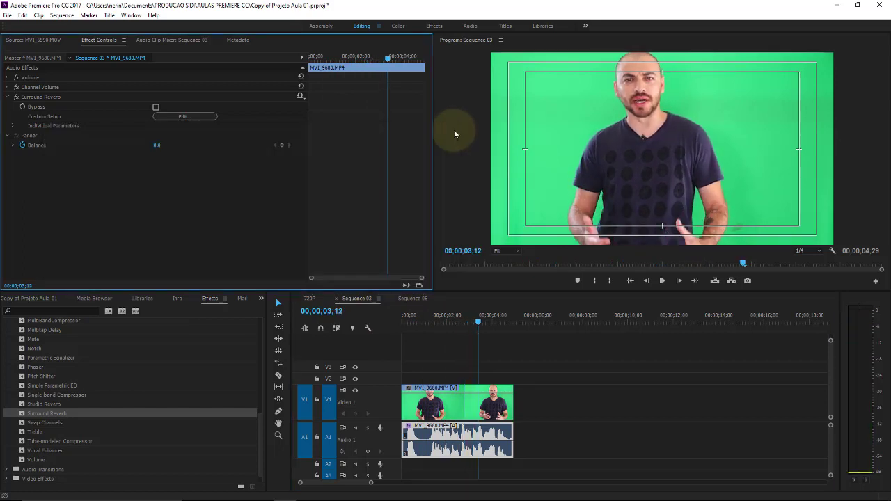
{"action": "left_click", "coordinate": [38, 98]}
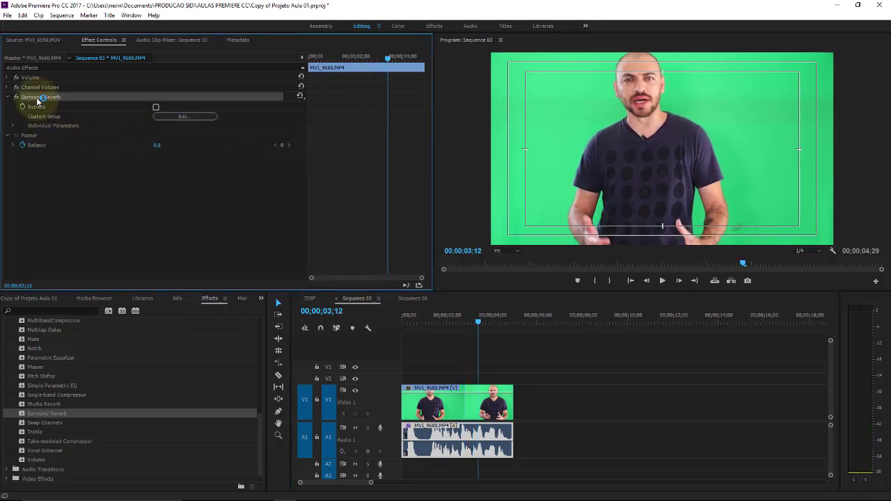
{"action": "key", "text": "Delete"}
Step: Apply Studio Reverb to the audio clip and open its custom settings editor
{"action": "left_click", "coordinate": [54, 405]}
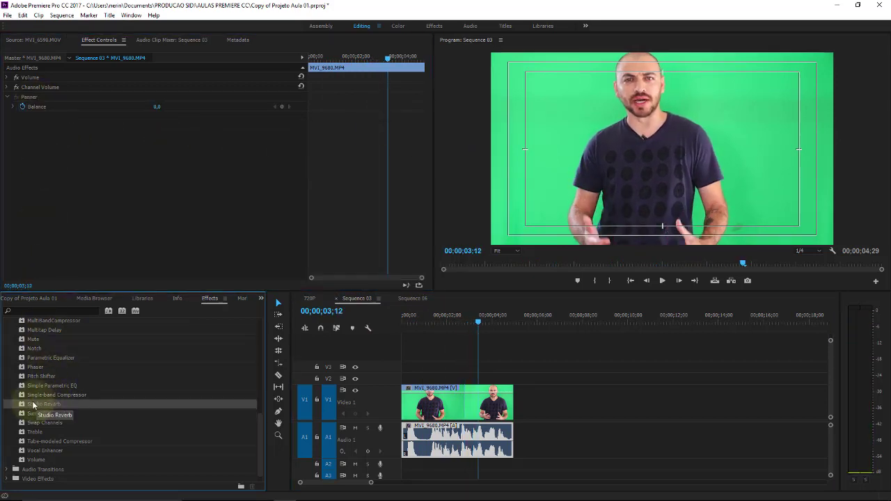
{"action": "left_click_drag", "start_coordinate": [33, 405], "coordinate": [445, 438]}
{"action": "left_click_drag", "start_coordinate": [434, 318], "coordinate": [400, 318]}
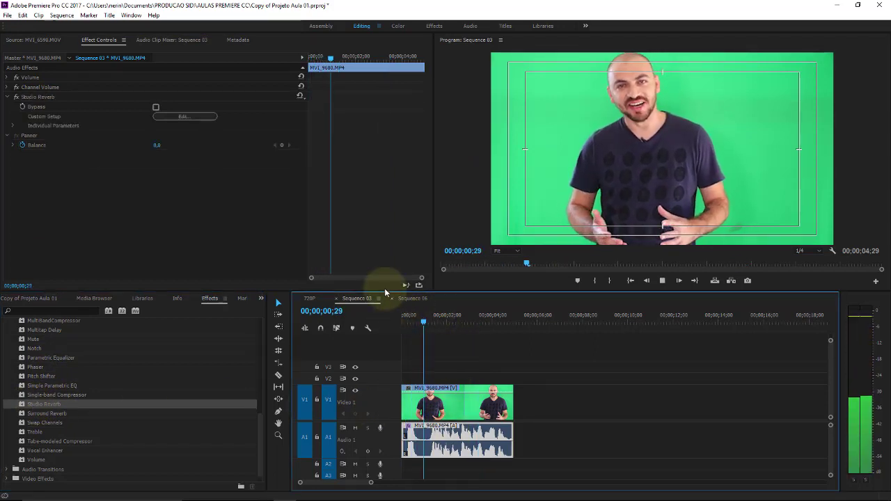
{"action": "key", "text": "space"}
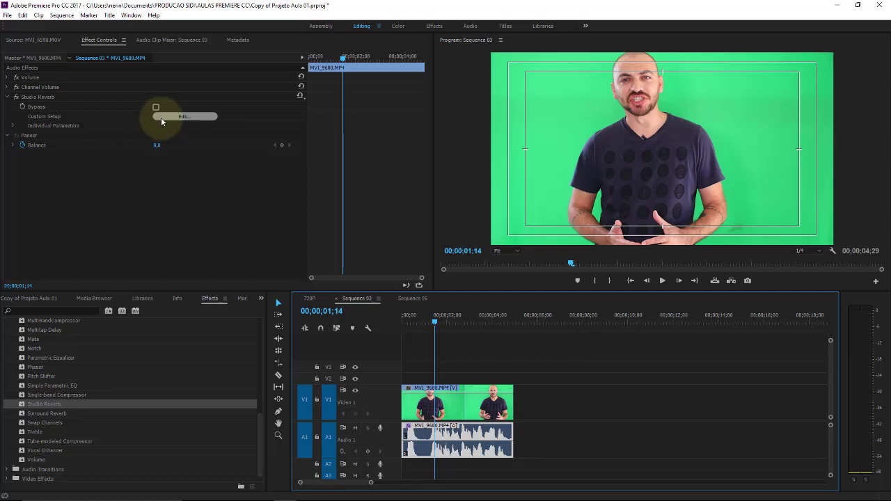
{"action": "left_click", "coordinate": [162, 119]}
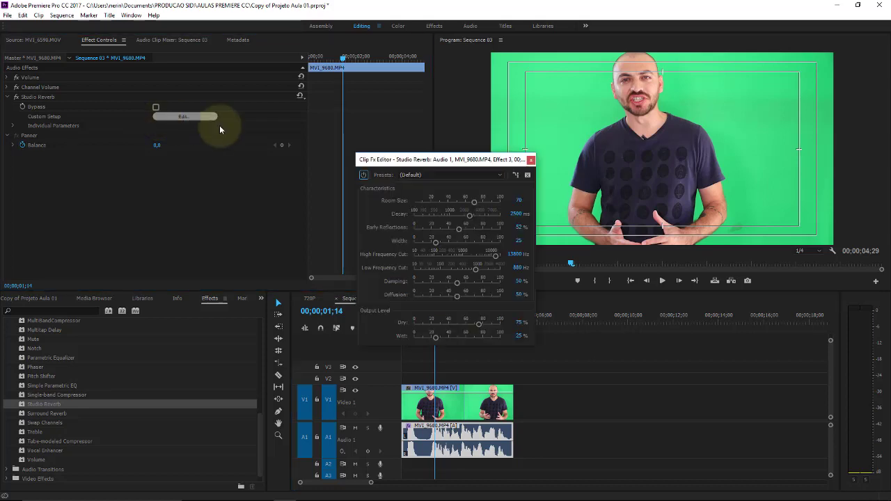
Step: Audition the Studio Reverb presets Room Ambience 1 and Guitar Amp Verb (mono)
{"action": "left_click", "coordinate": [422, 177]}
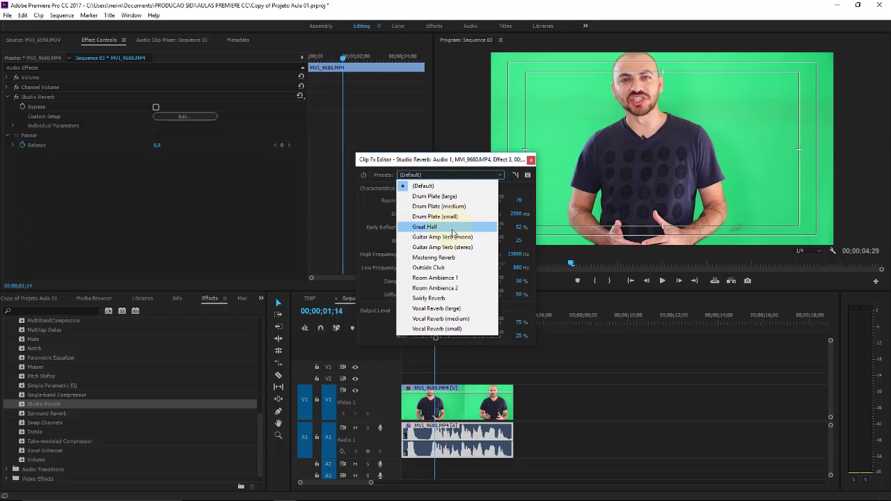
{"action": "left_click", "coordinate": [461, 269]}
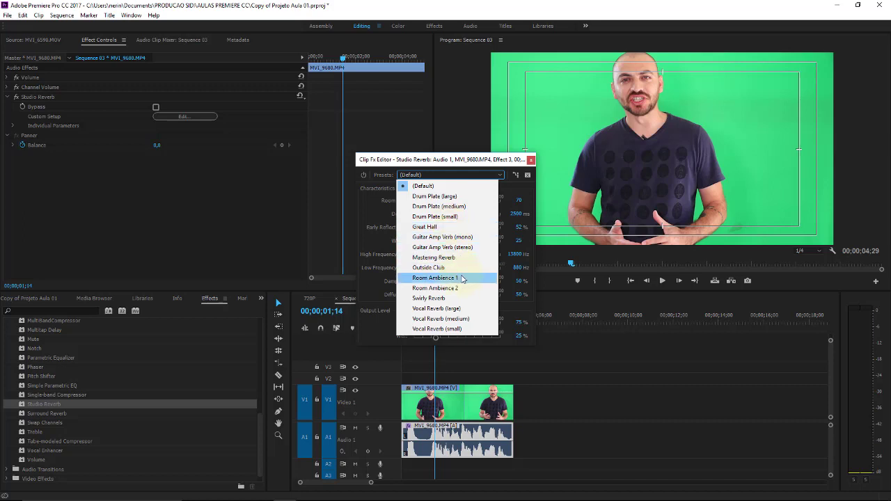
{"action": "left_click", "coordinate": [462, 278]}
{"action": "left_click_drag", "start_coordinate": [450, 159], "coordinate": [324, 154]}
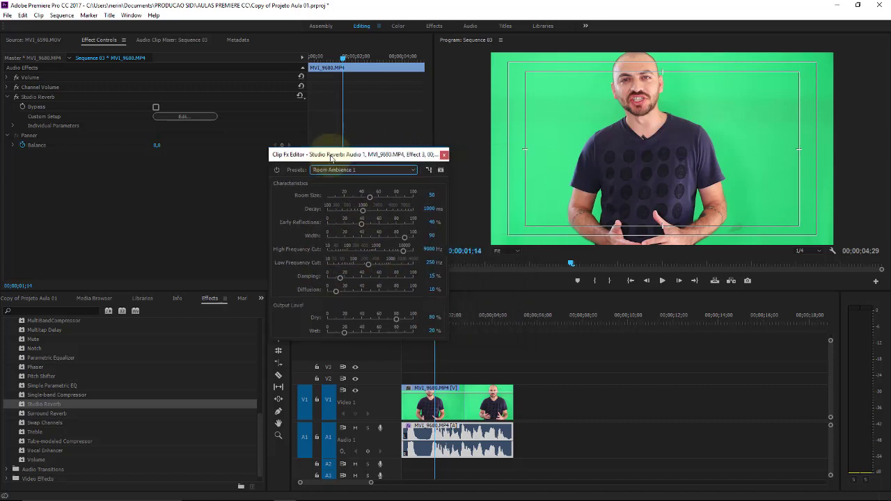
{"action": "left_click", "coordinate": [401, 322]}
{"action": "key", "text": "space"}
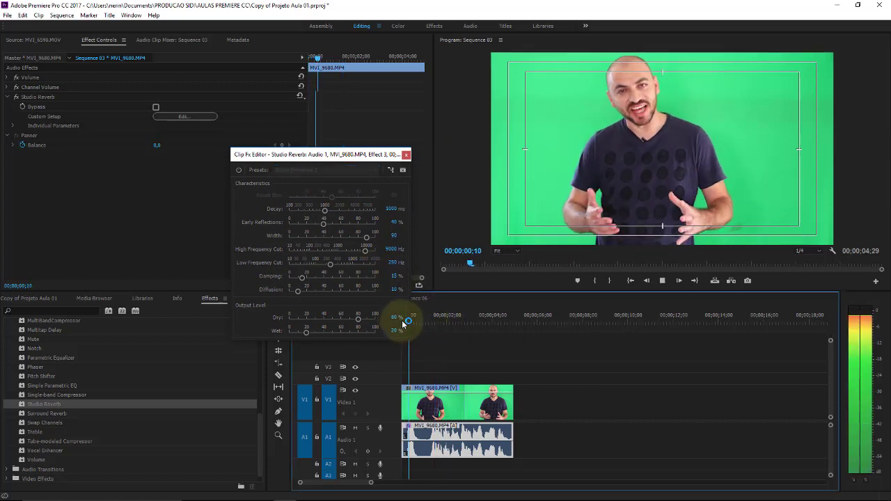
{"action": "left_click", "coordinate": [322, 170]}
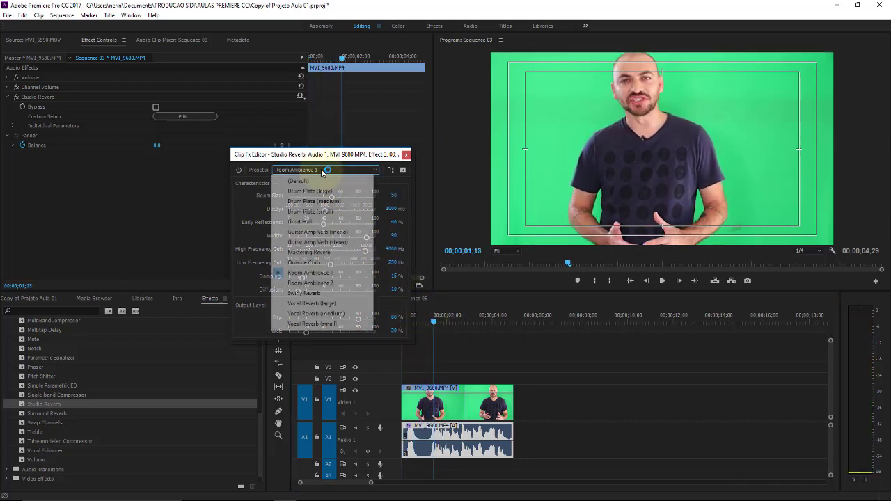
{"action": "left_click", "coordinate": [317, 232]}
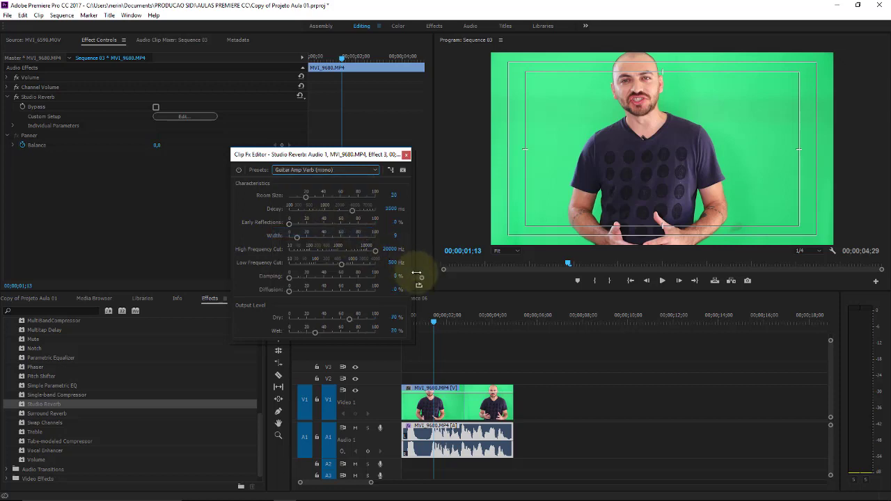
{"action": "left_click", "coordinate": [416, 324]}
{"action": "key", "text": "space"}
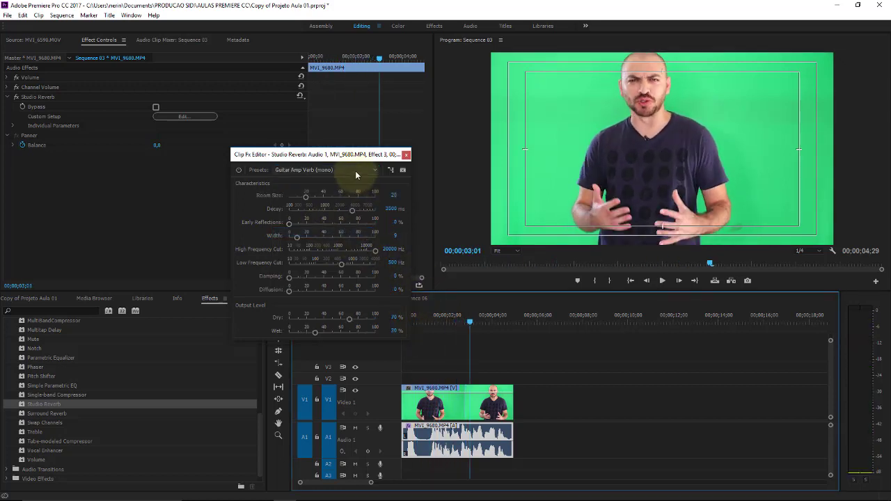
Step: Audition Guitar Amp Verb (stereo), then switch the preset to Outside Club
{"action": "left_click", "coordinate": [355, 171]}
{"action": "left_click", "coordinate": [340, 241]}
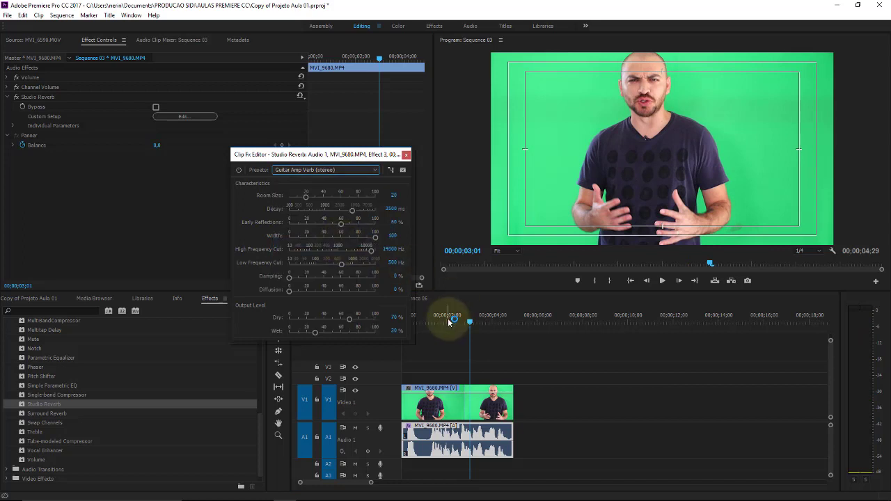
{"action": "left_click", "coordinate": [417, 322]}
{"action": "key", "text": "space"}
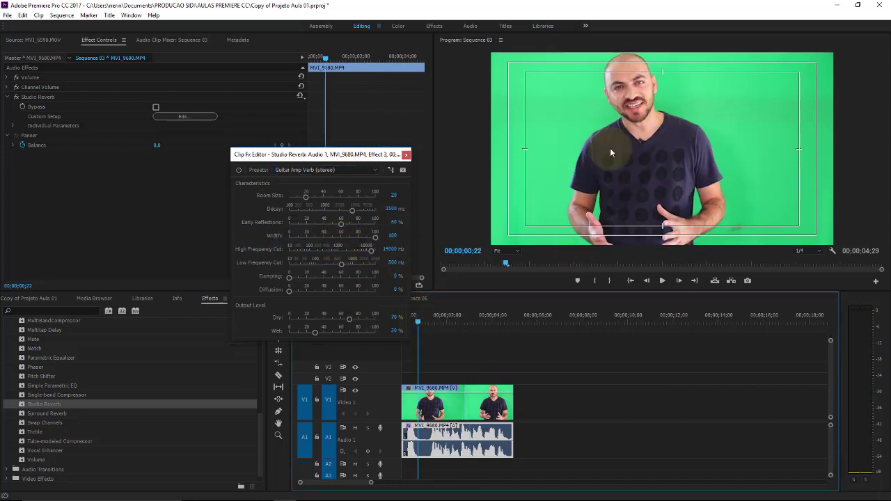
{"action": "key", "text": "space"}
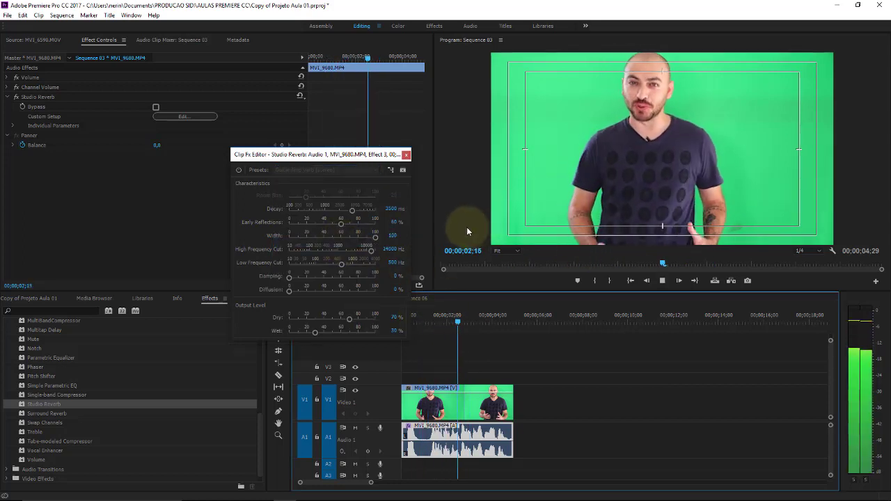
{"action": "left_click", "coordinate": [358, 172]}
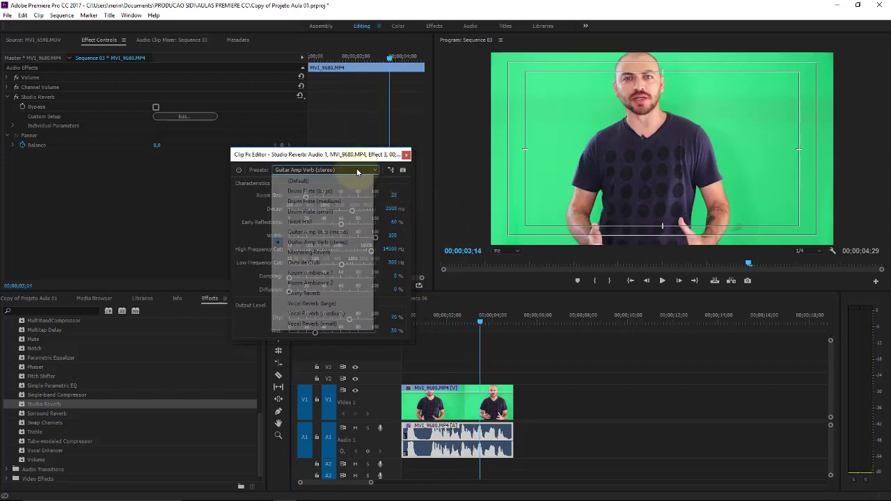
{"action": "left_click", "coordinate": [307, 262]}
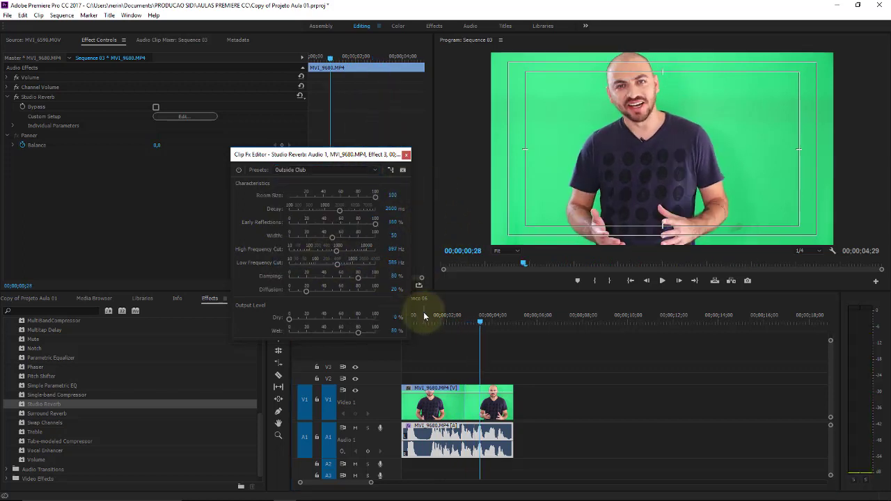
Step: Preview Outside Club, then switch to Vocal Reverb (large) and play it
{"action": "left_click", "coordinate": [424, 316]}
{"action": "key", "text": "space"}
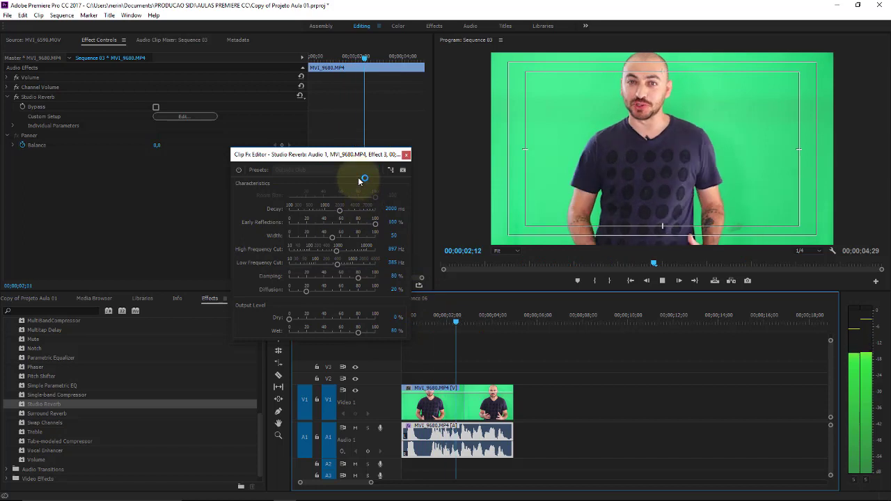
{"action": "key", "text": "space"}
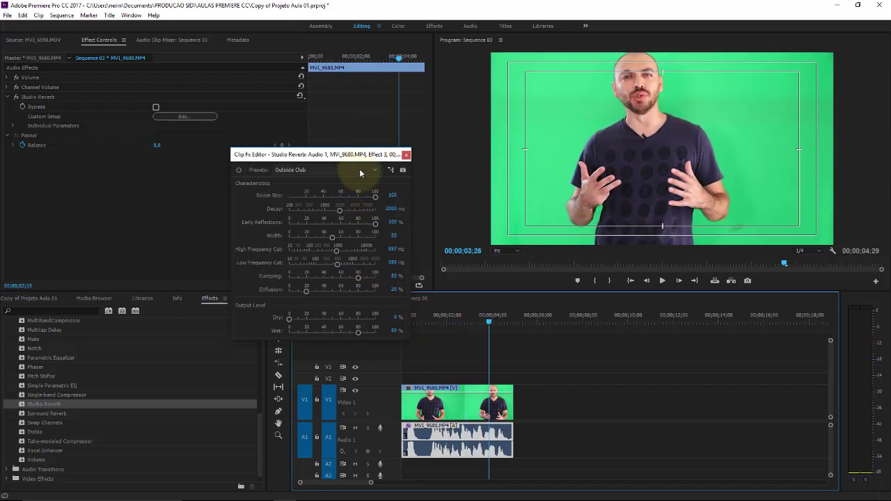
{"action": "left_click", "coordinate": [361, 171]}
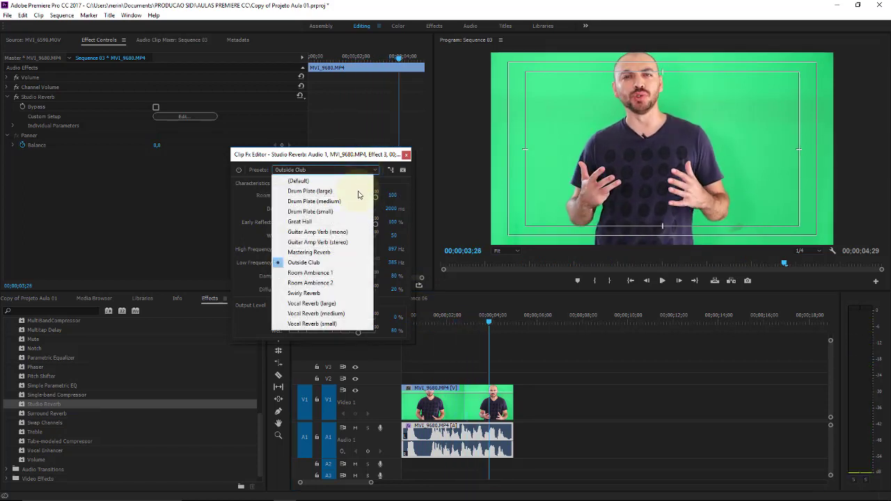
{"action": "left_click", "coordinate": [355, 304]}
{"action": "left_click", "coordinate": [407, 314]}
{"action": "key", "text": "space"}
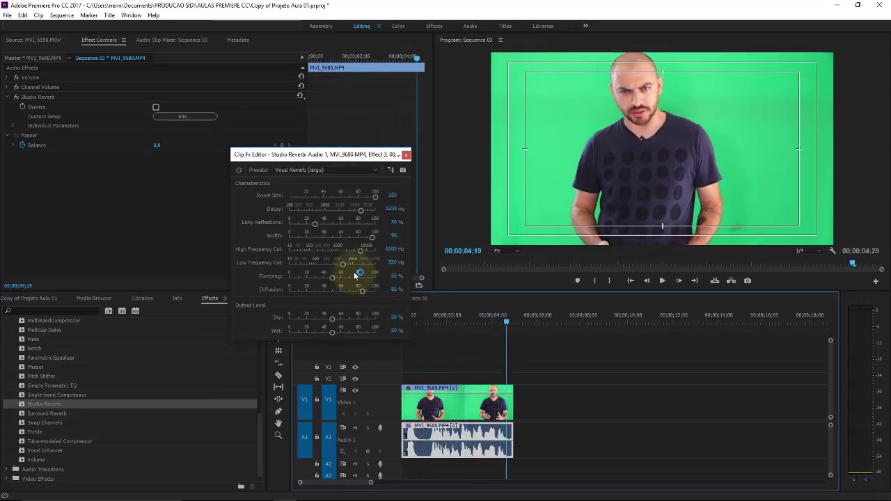
Step: Lower Low Frequency Cut, set Room Size 33.7, Diffusion about 52%, Damping 67.2%; preview and close the editor
{"action": "mouse_move", "coordinate": [342, 264]}
{"action": "left_mouse_down"}
{"action": "mouse_move", "coordinate": [318, 265]}
{"action": "mouse_move", "coordinate": [340, 238]}
{"action": "mouse_move", "coordinate": [319, 223]}
{"action": "left_mouse_up"}
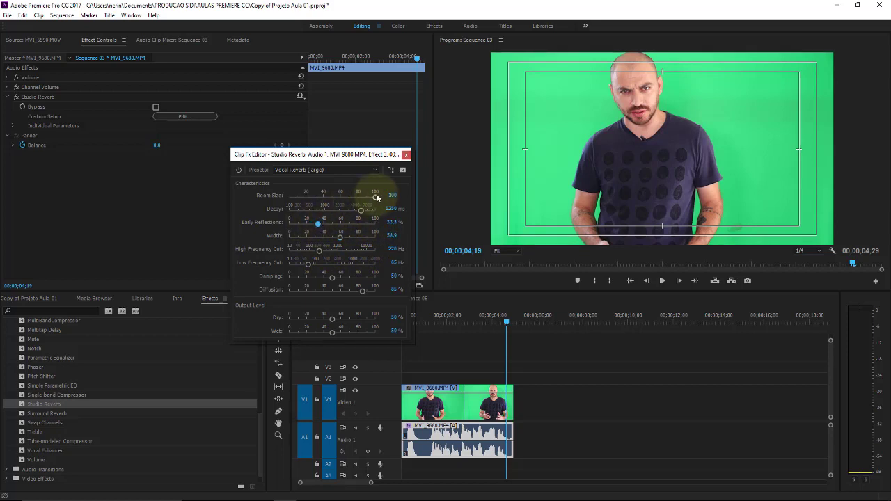
{"action": "left_click_drag", "start_coordinate": [375, 196], "coordinate": [335, 196]}
{"action": "left_click", "coordinate": [365, 276]}
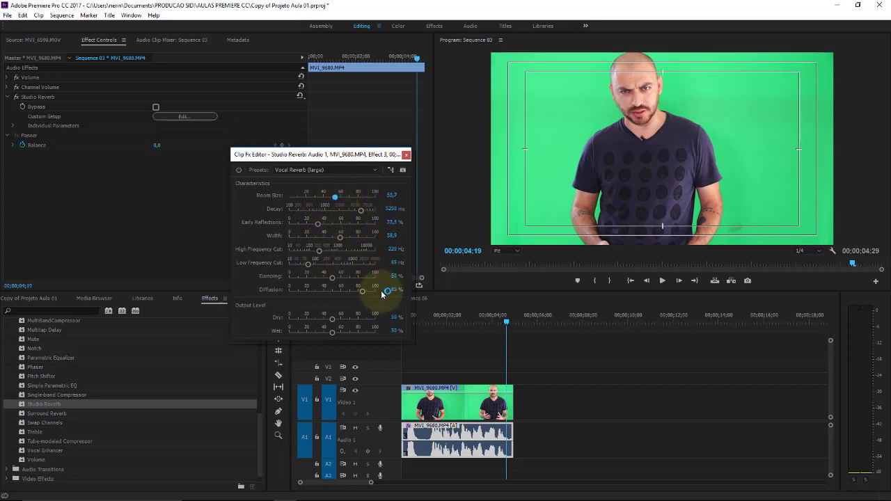
{"action": "mouse_move", "coordinate": [361, 291]}
{"action": "left_mouse_down"}
{"action": "mouse_move", "coordinate": [335, 291]}
{"action": "mouse_move", "coordinate": [348, 277]}
{"action": "left_mouse_up"}
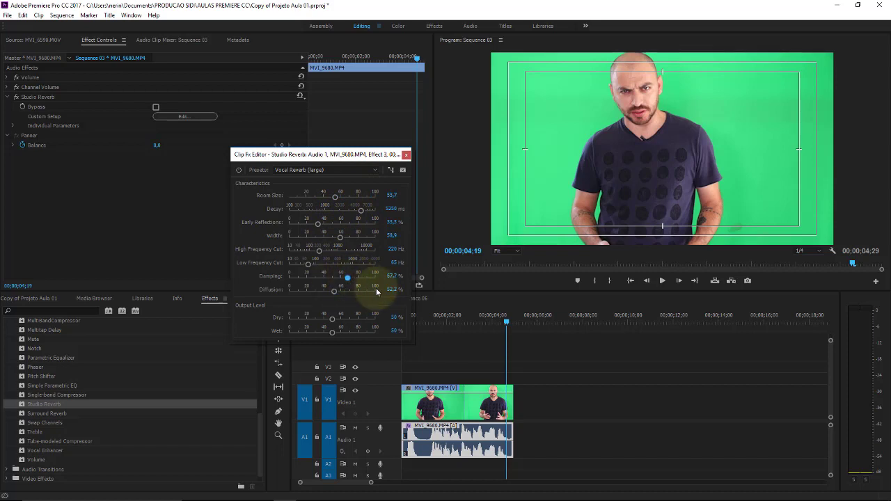
{"action": "left_click", "coordinate": [432, 317]}
{"action": "key", "text": "space"}
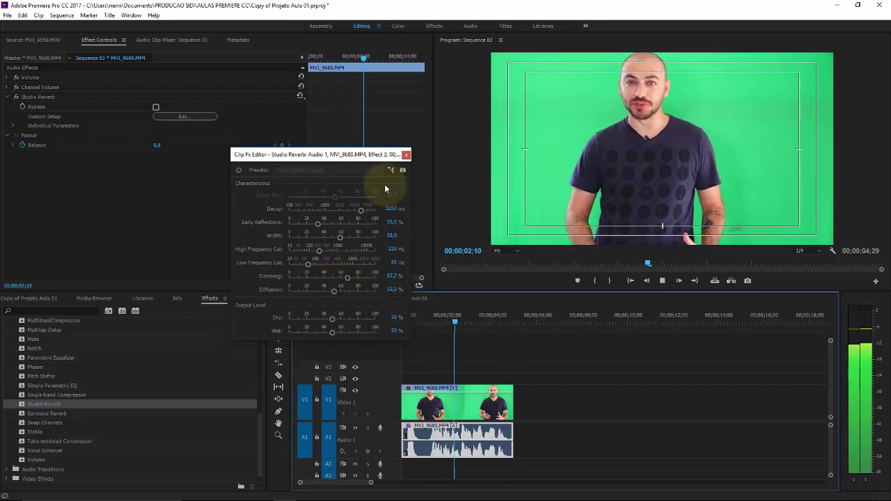
{"action": "key", "text": "space"}
{"action": "left_click", "coordinate": [368, 170]}
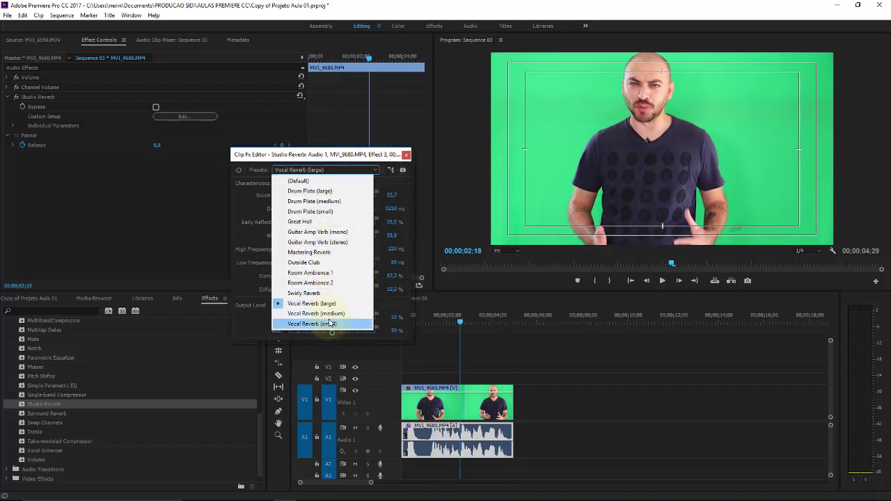
{"action": "left_click", "coordinate": [407, 154]}
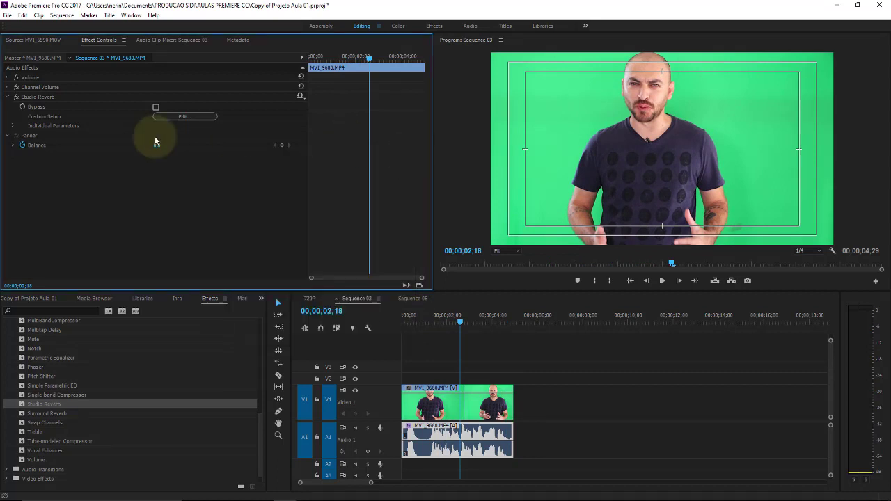
Step: Swap the A1 clip's Studio Reverb for Pitch Shifter and play the sequence from near the start
{"action": "left_click", "coordinate": [35, 98]}
{"action": "key", "text": "Delete"}
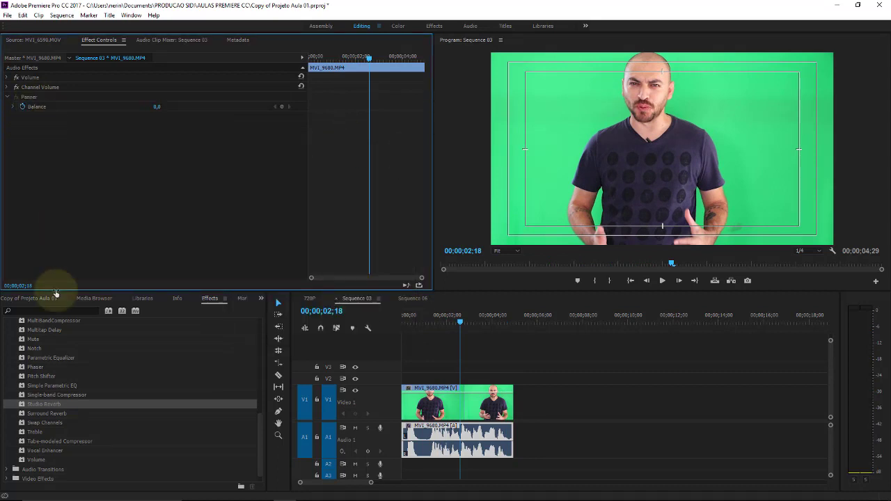
{"action": "left_click", "coordinate": [79, 395]}
{"action": "left_click", "coordinate": [71, 386]}
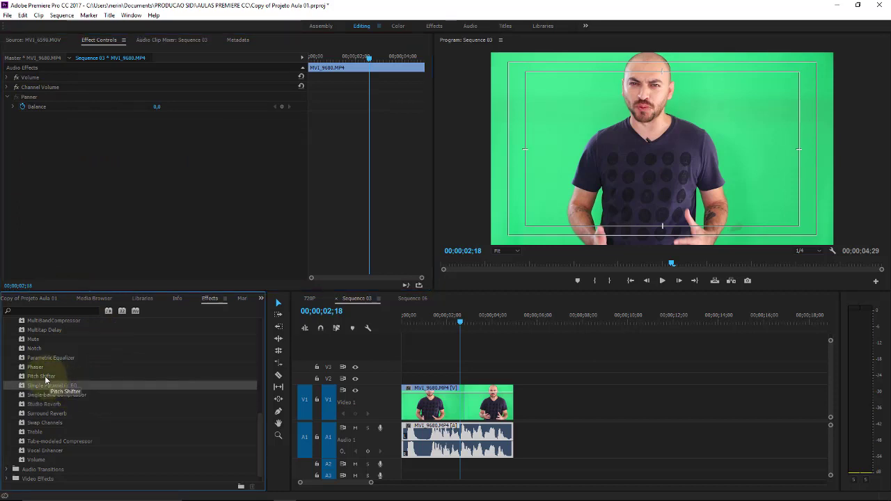
{"action": "left_click_drag", "start_coordinate": [42, 376], "coordinate": [451, 435]}
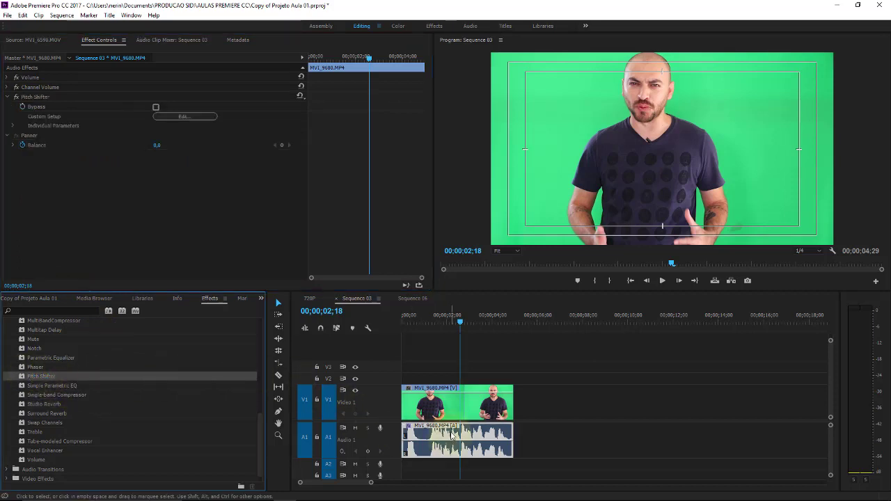
{"action": "left_click", "coordinate": [408, 315]}
{"action": "key", "text": "space"}
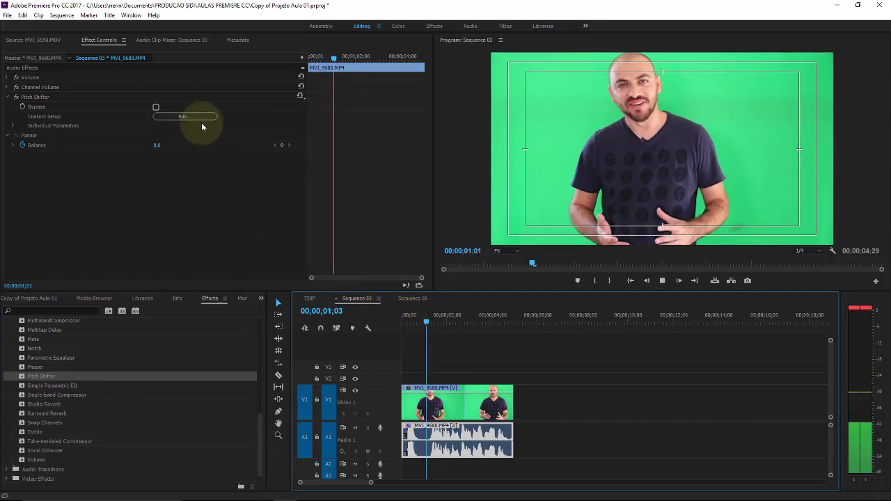
Step: Apply the Stretch preset in the Pitch Shifter editor and preview the voice
{"action": "left_click", "coordinate": [198, 116]}
{"action": "left_click", "coordinate": [416, 189]}
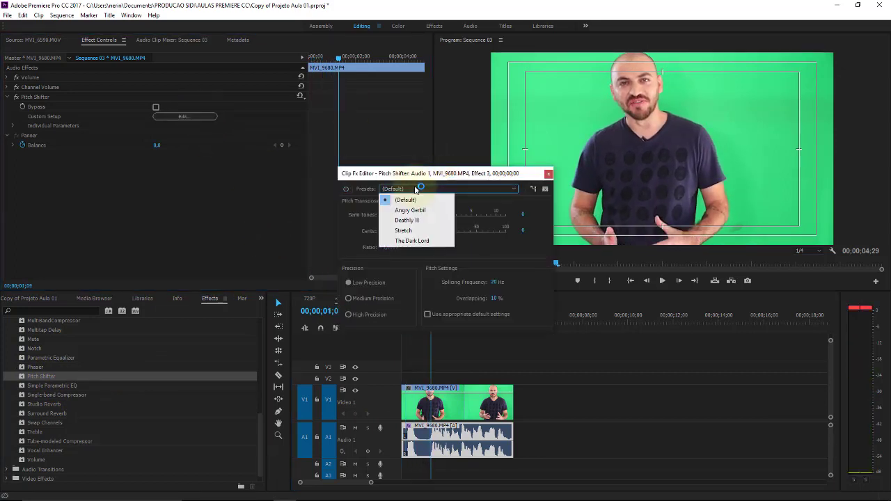
{"action": "left_click", "coordinate": [428, 231]}
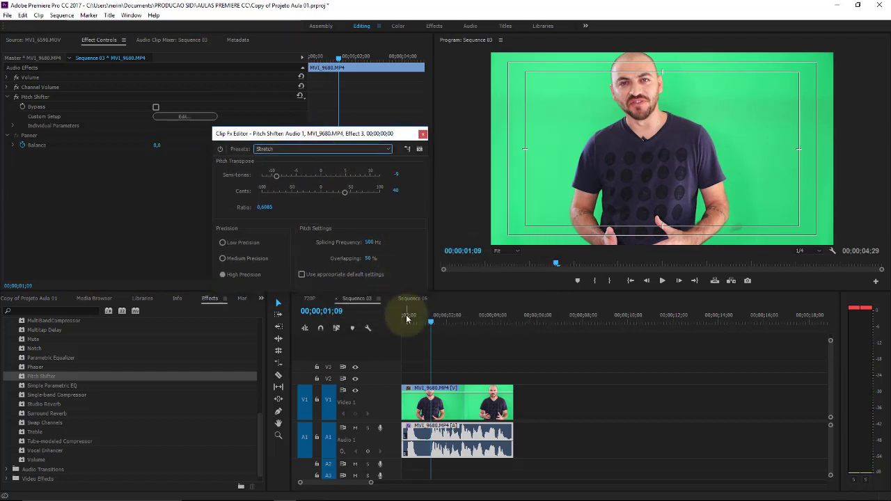
{"action": "left_click", "coordinate": [407, 318]}
{"action": "key", "text": "space"}
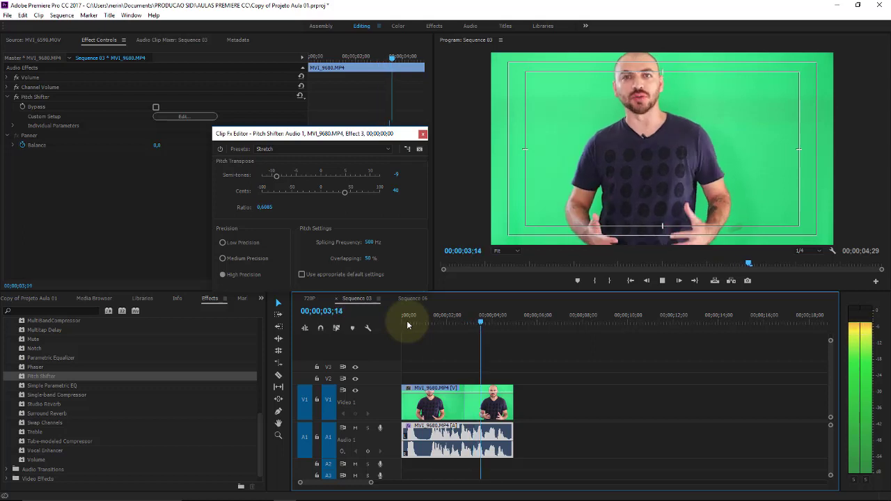
{"action": "key", "text": "space"}
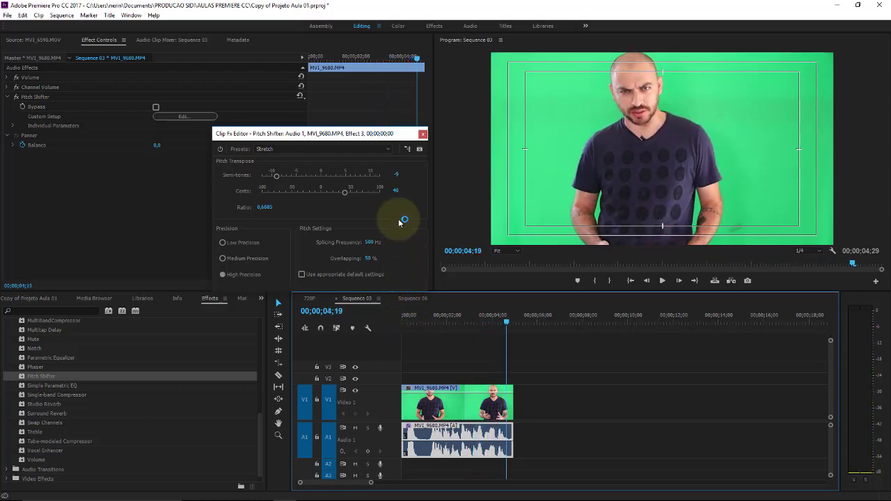
Step: Lower the pitch to -12 semitones and -6 cents (ratio 0.5000) and replay the clip
{"action": "left_click_drag", "start_coordinate": [345, 192], "coordinate": [324, 193]}
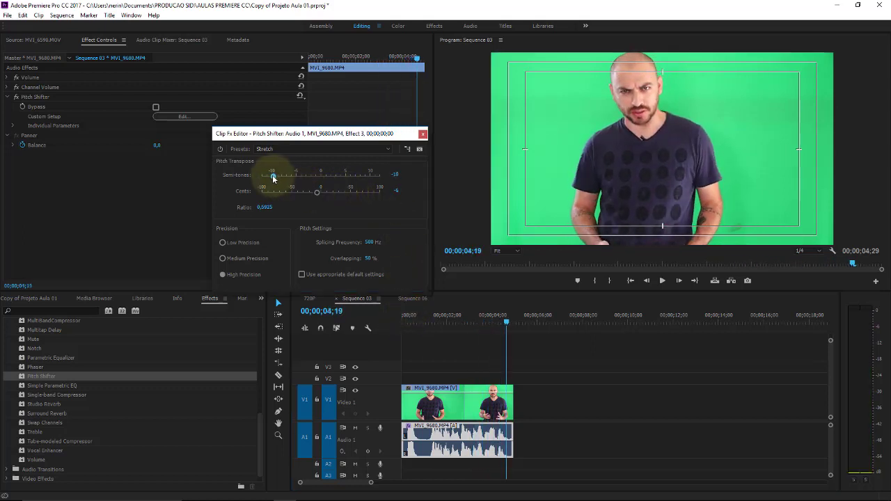
{"action": "left_click_drag", "start_coordinate": [277, 175], "coordinate": [263, 175]}
{"action": "left_click", "coordinate": [405, 318]}
{"action": "key", "text": "space"}
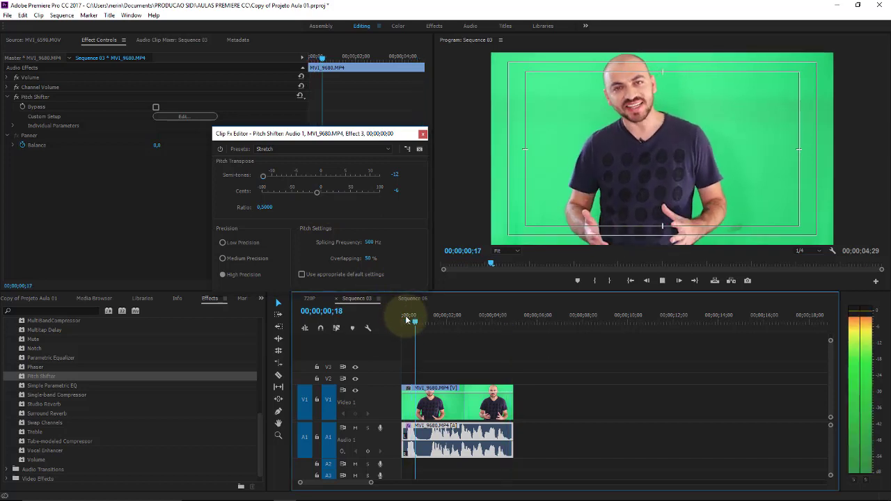
Step: Raise the pitch to +7 semitones and preview the higher voice from near the start
{"action": "left_click", "coordinate": [266, 179]}
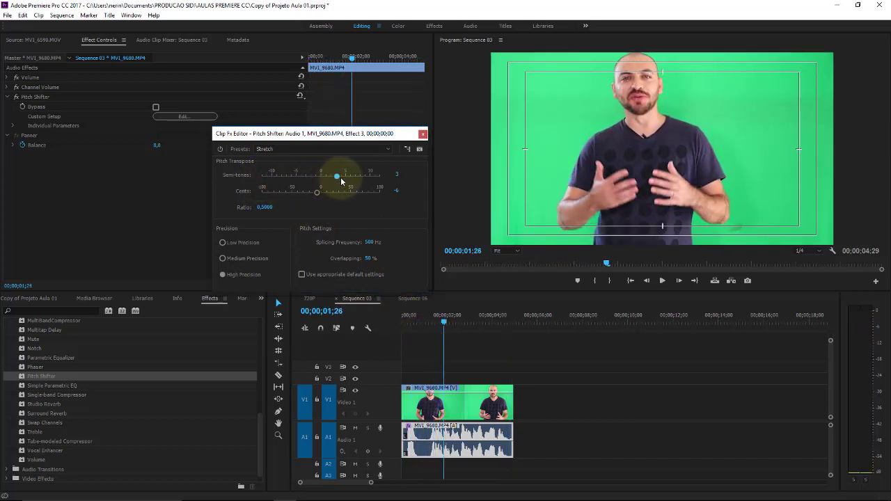
{"action": "left_click_drag", "start_coordinate": [267, 179], "coordinate": [355, 178]}
{"action": "left_click", "coordinate": [416, 320]}
{"action": "key", "text": "space"}
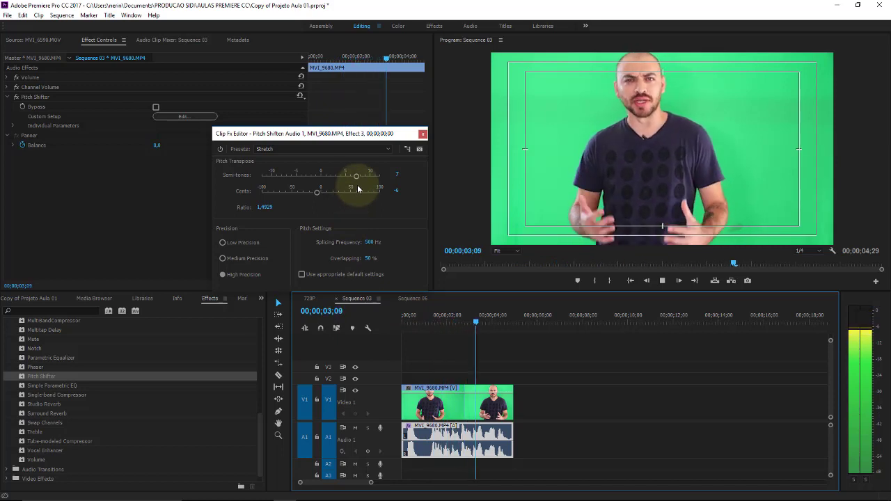
{"action": "key", "text": "space"}
Step: Preview from about one second in, trim the cents to -16 (ratio 1.4845), and close the editor
{"action": "left_click", "coordinate": [426, 323]}
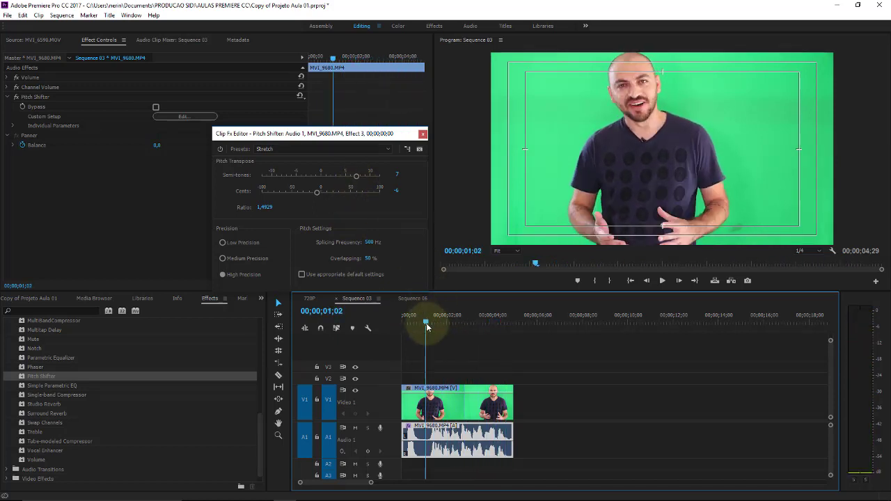
{"action": "left_click_drag", "start_coordinate": [426, 323], "coordinate": [428, 321]}
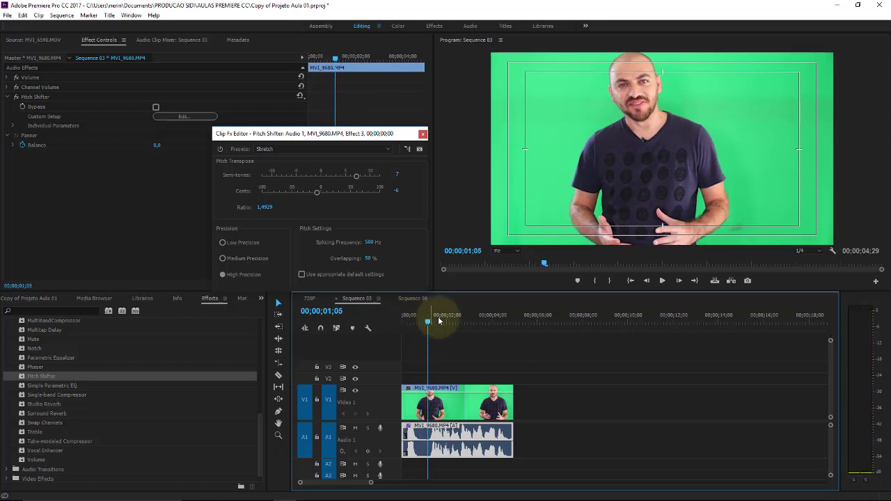
{"action": "key", "text": "space"}
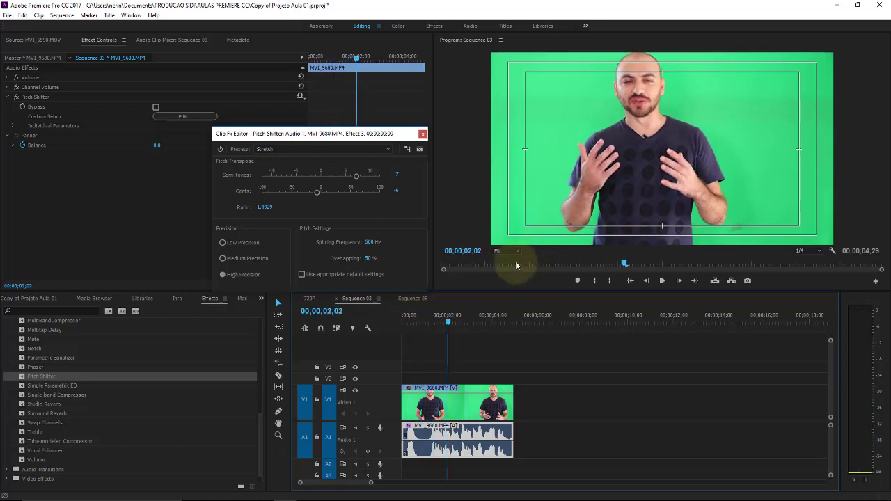
{"action": "key", "text": "space"}
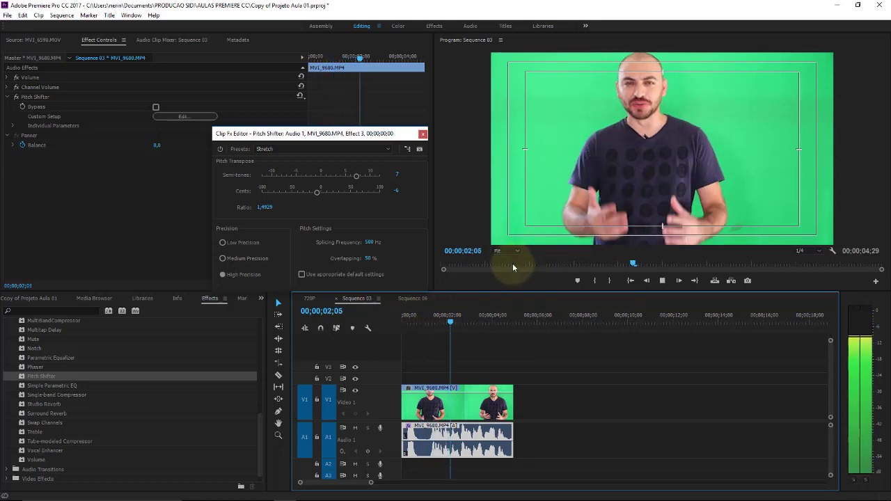
{"action": "mouse_move", "coordinate": [317, 192]}
{"action": "left_mouse_down"}
{"action": "mouse_move", "coordinate": [291, 195]}
{"action": "mouse_move", "coordinate": [312, 193]}
{"action": "left_mouse_up"}
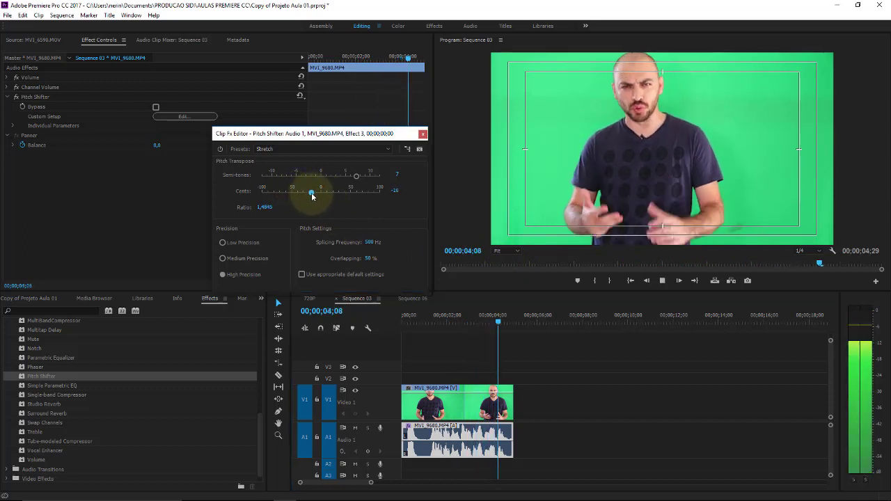
{"action": "left_click", "coordinate": [423, 135]}
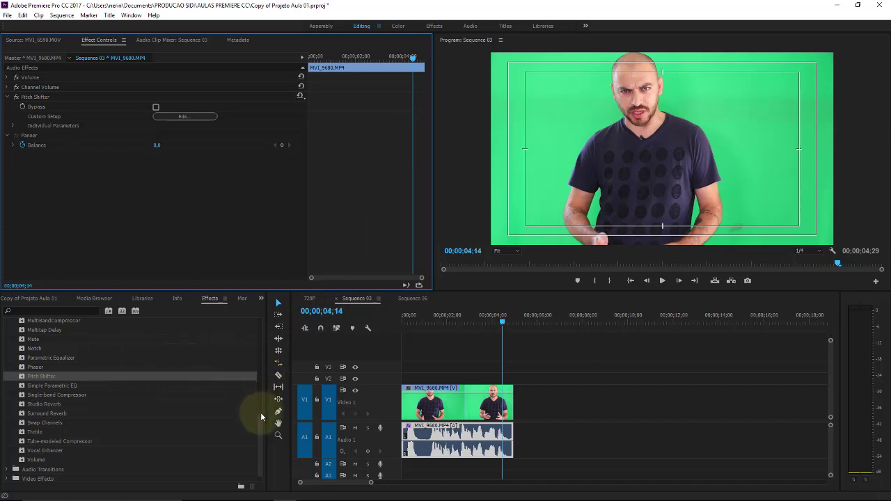
Step: Add the Parametric Equalizer effect to the A1 audio clip
{"action": "left_click_drag", "start_coordinate": [261, 417], "coordinate": [266, 387]}
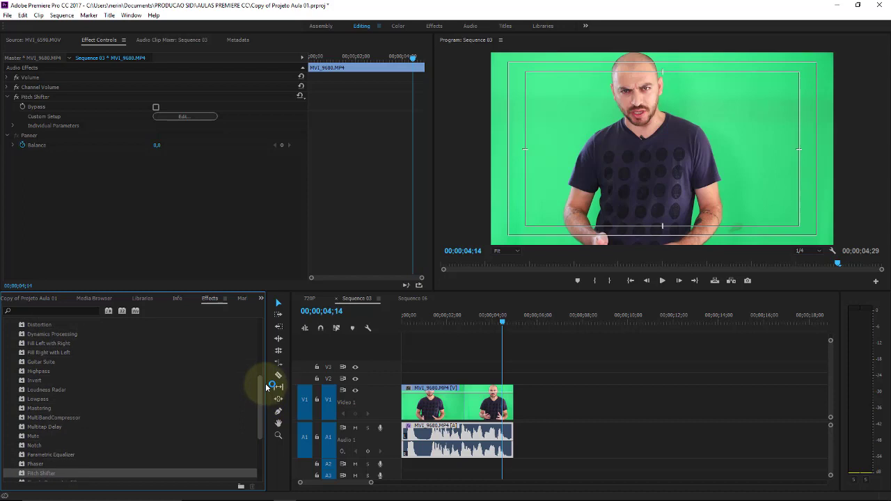
{"action": "left_click", "coordinate": [34, 455]}
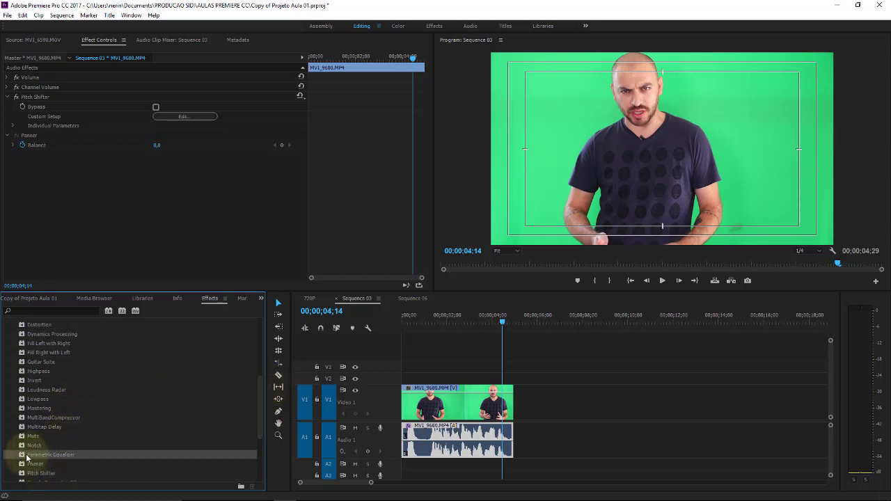
{"action": "left_click_drag", "start_coordinate": [26, 457], "coordinate": [466, 433]}
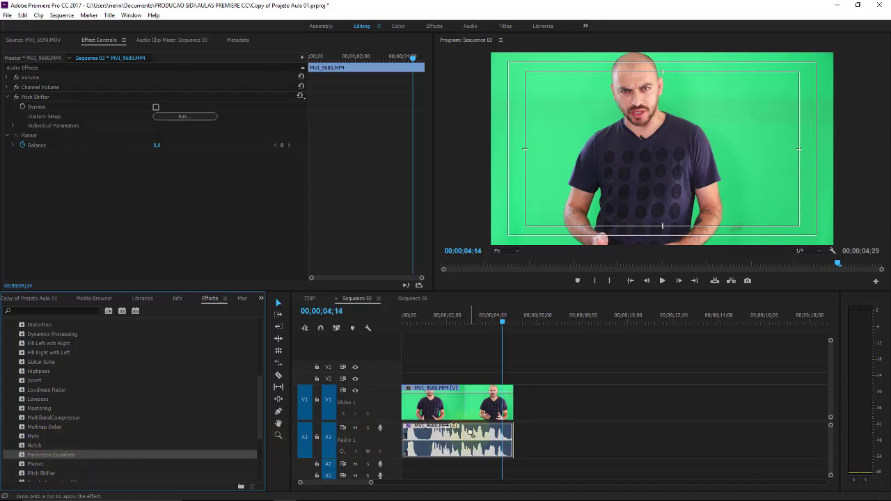
Step: Delete the Pitch Shifter effect from the clip in Effect Controls
{"action": "left_click", "coordinate": [48, 102]}
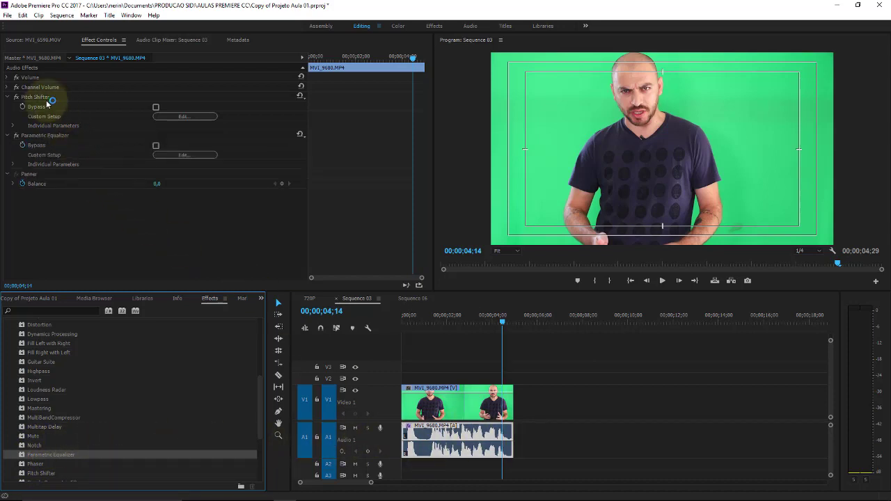
{"action": "left_click", "coordinate": [43, 101]}
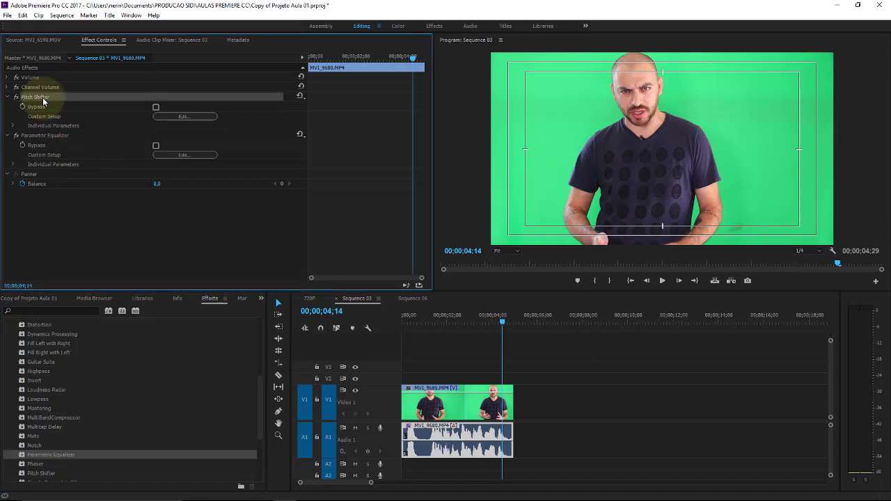
{"action": "key", "text": "Delete"}
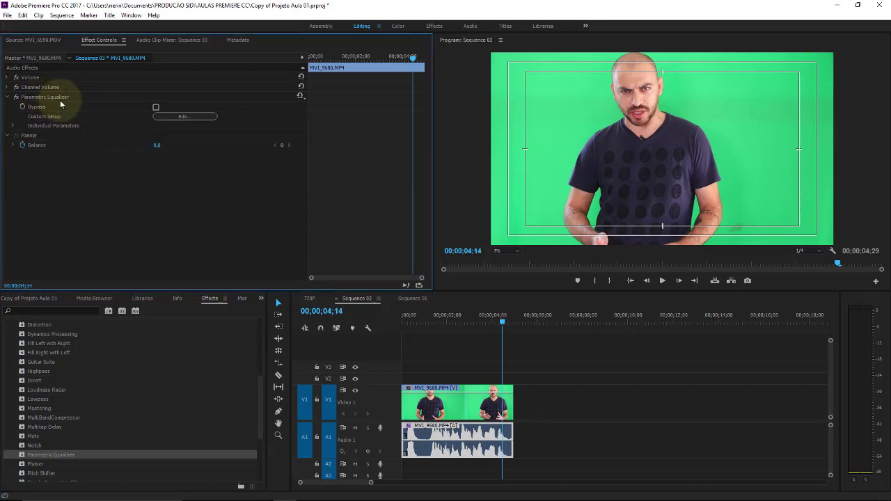